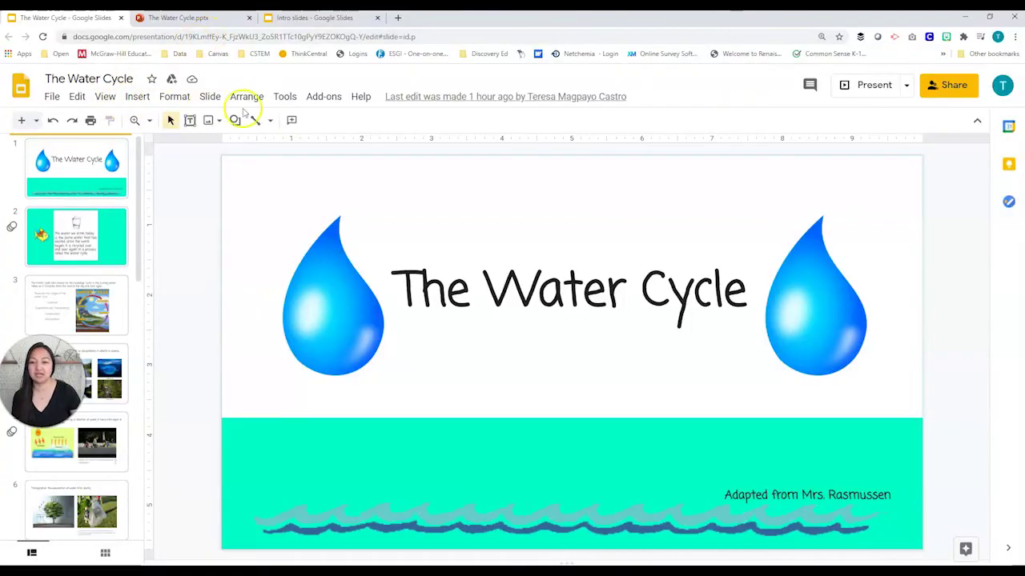
Search the add-on marketplace for 'pear deck' and open the Pear Deck for Google Slides listing
{"action": "left_click", "coordinate": [324, 99]}
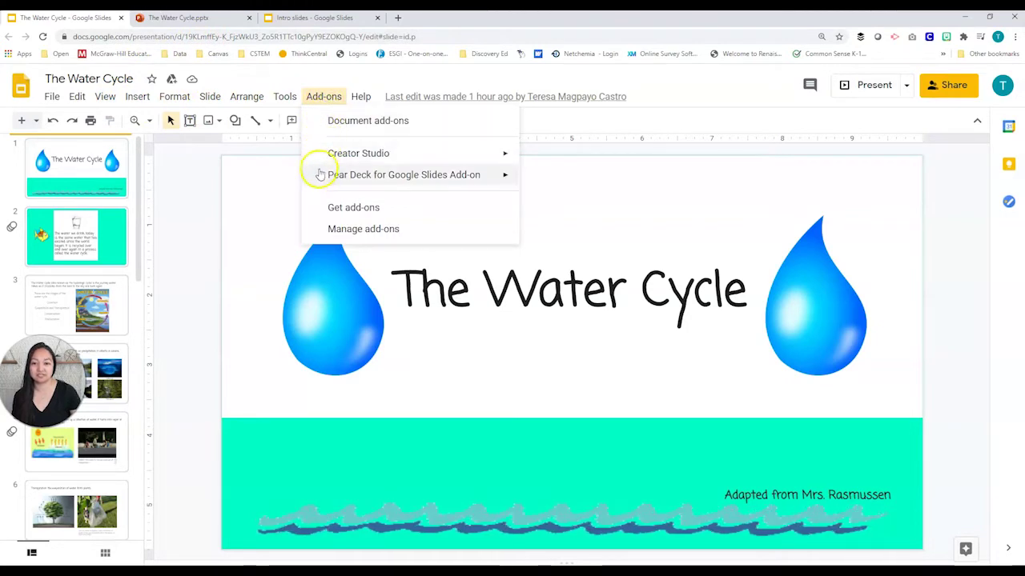
{"action": "mouse_move", "coordinate": [326, 183]}
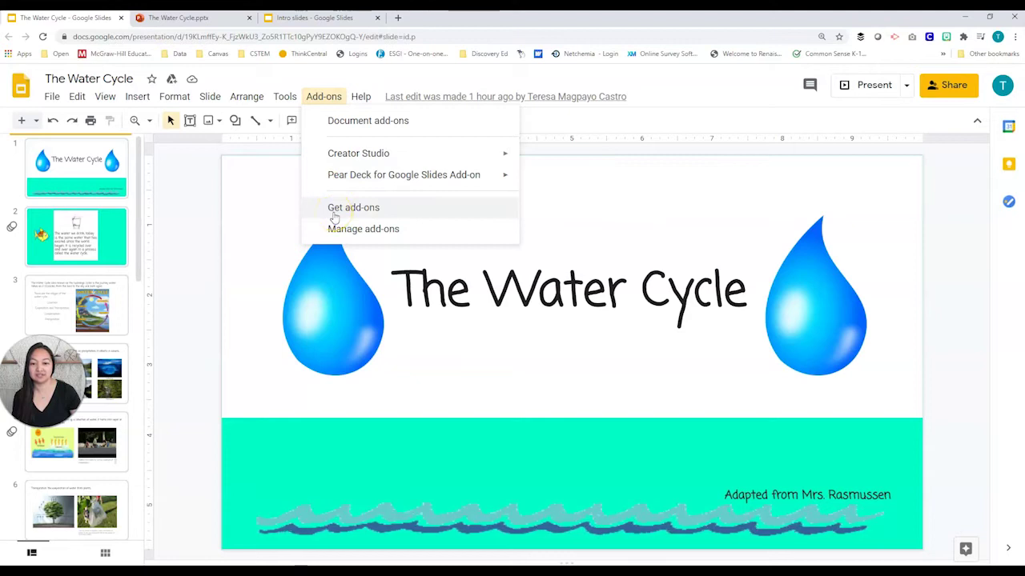
{"action": "left_click", "coordinate": [335, 216]}
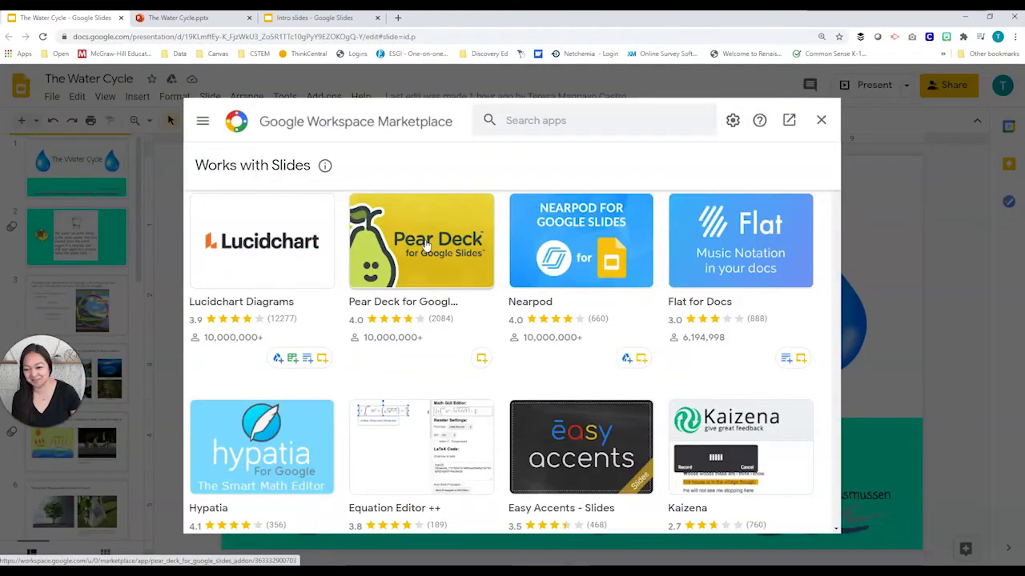
{"action": "left_click", "coordinate": [526, 122]}
{"action": "type", "text": "pear"}
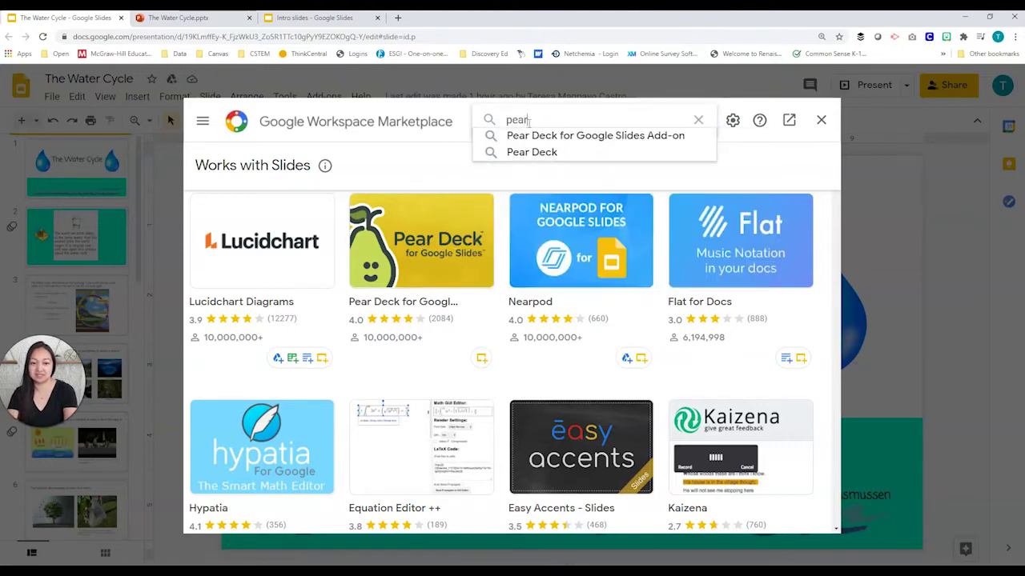
{"action": "type", "text": " deck"}
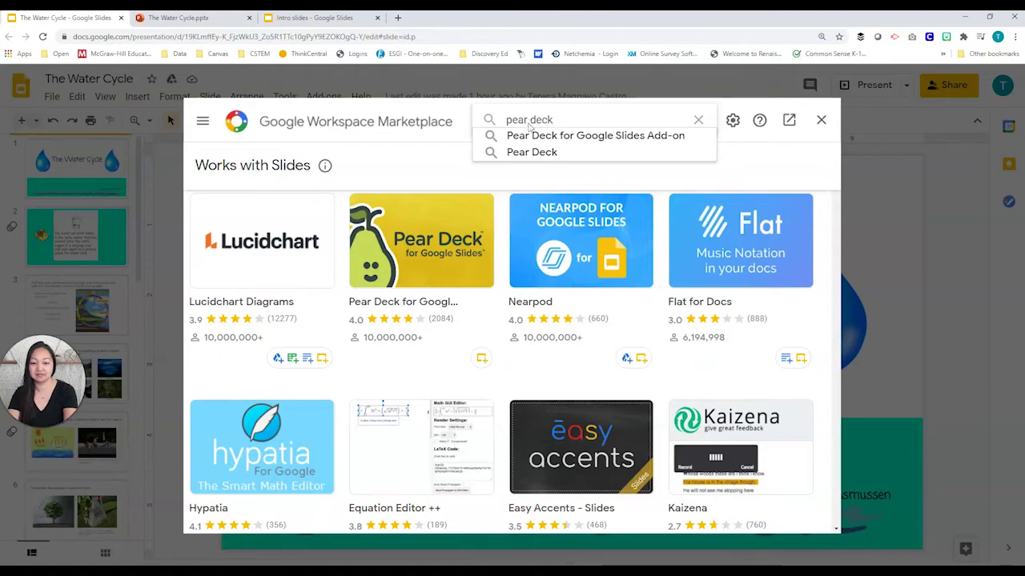
{"action": "key", "text": "Return"}
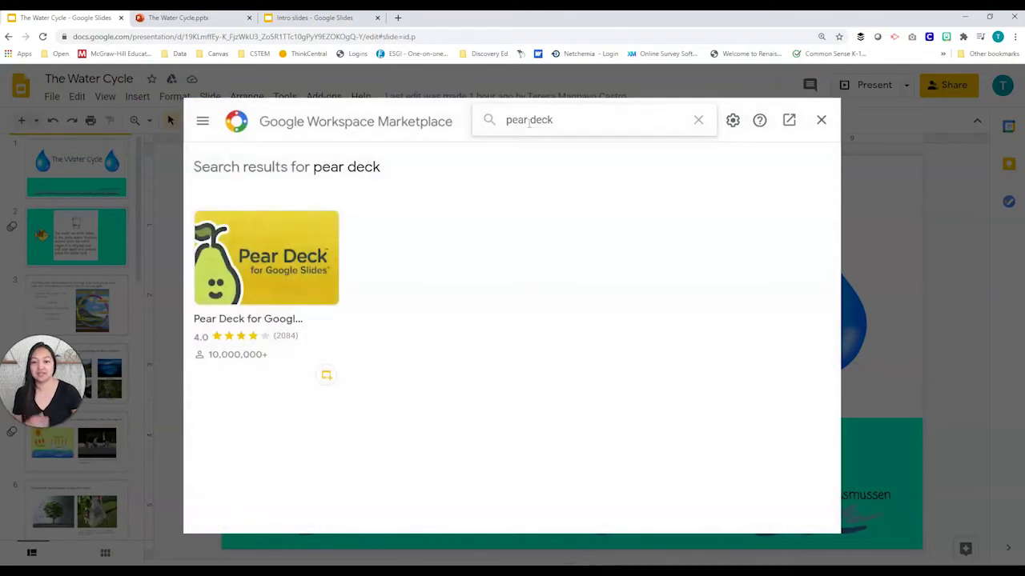
{"action": "left_click", "coordinate": [293, 255]}
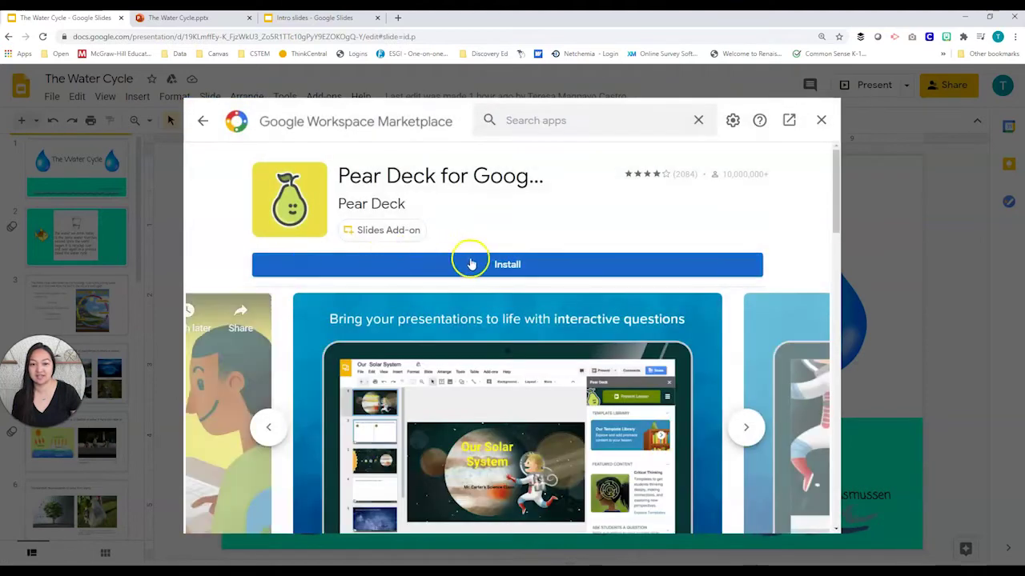
Install Pear Deck and allow it access to the school account
{"action": "left_click", "coordinate": [473, 265]}
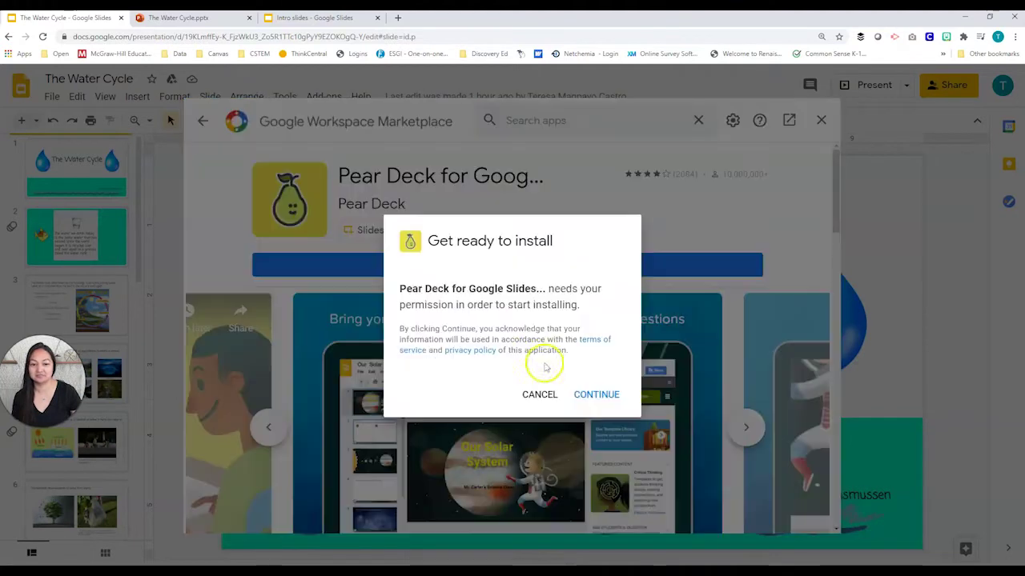
{"action": "left_click", "coordinate": [588, 392]}
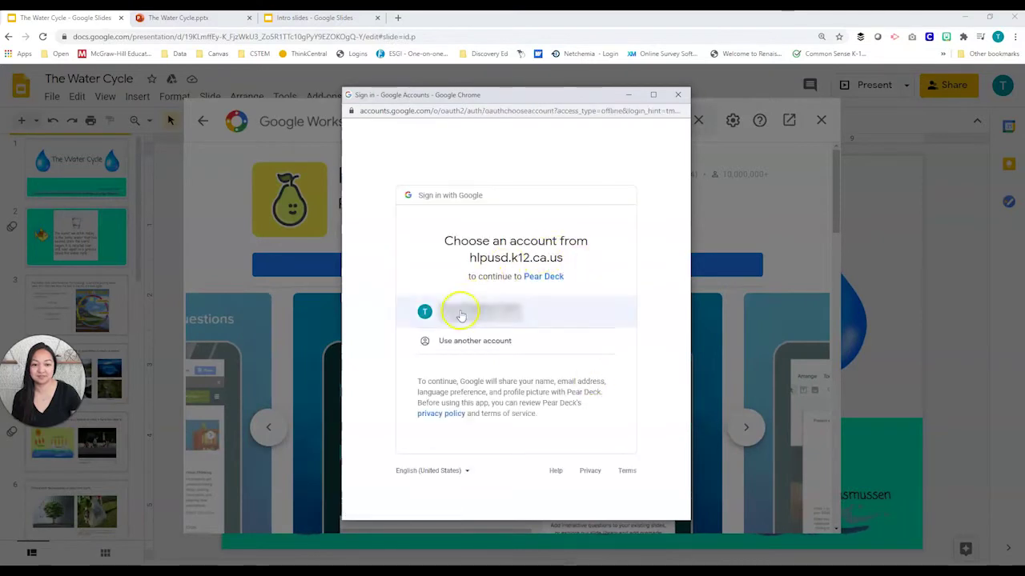
{"action": "left_click", "coordinate": [464, 319]}
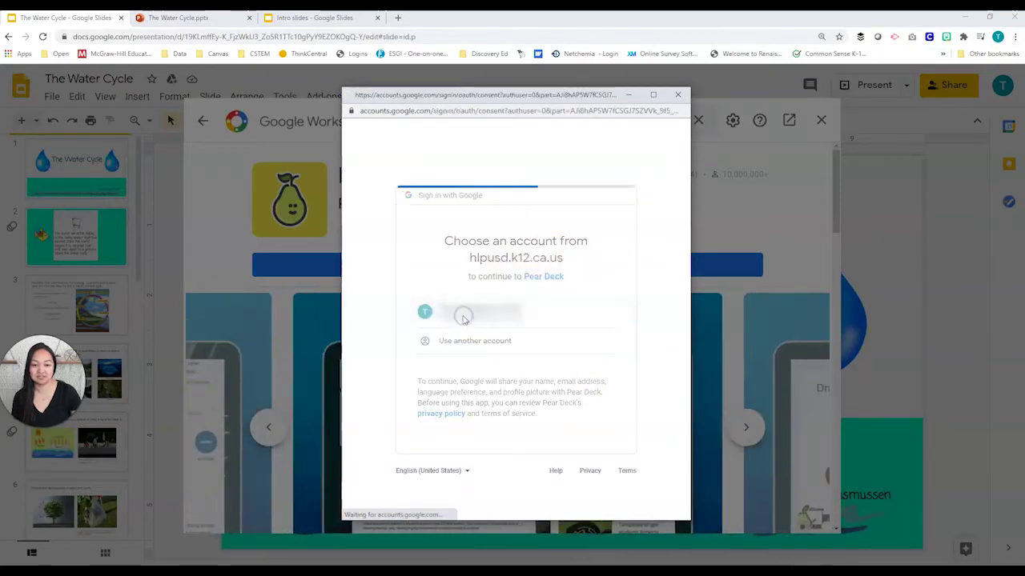
{"action": "scroll", "coordinate": [529, 384], "scroll_direction": "down", "scroll_amount": 3}
{"action": "left_click", "coordinate": [582, 440]}
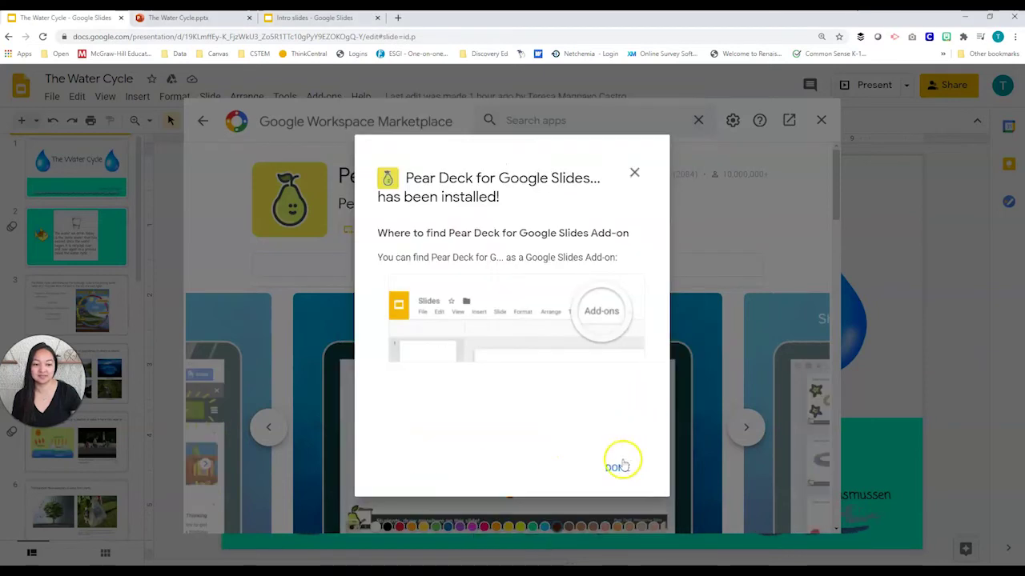
{"action": "left_click", "coordinate": [618, 467]}
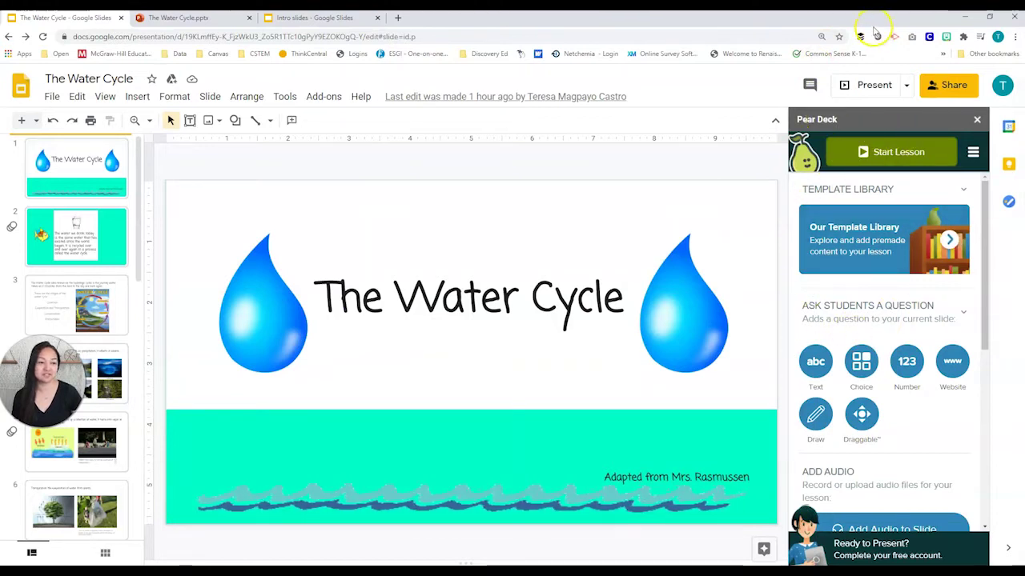
Reload the deck, open the Pear Deck add-on sidebar, then switch to the PowerPoint copy
{"action": "left_click", "coordinate": [482, 36]}
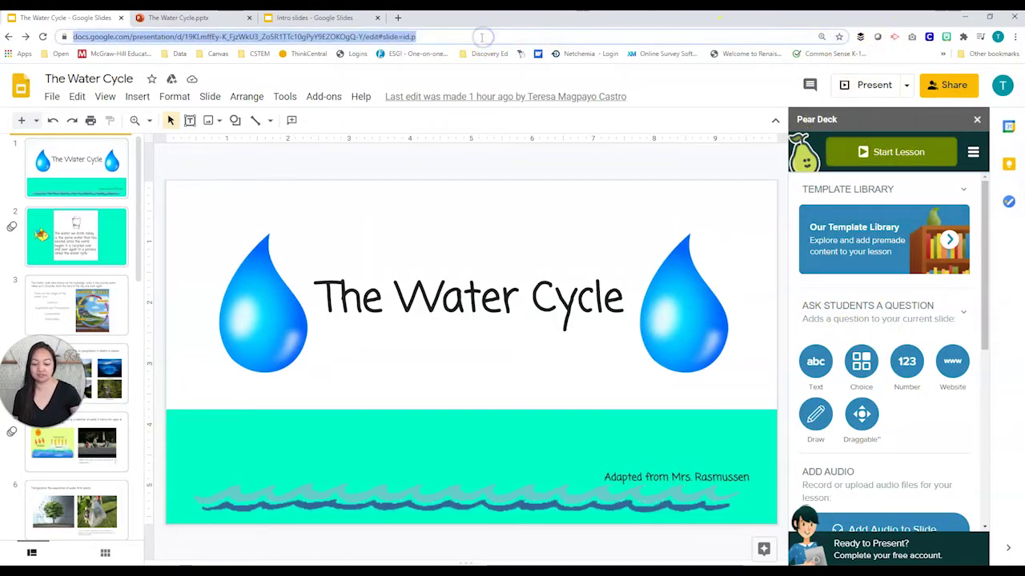
{"action": "key", "text": "Return"}
{"action": "left_click", "coordinate": [324, 97]}
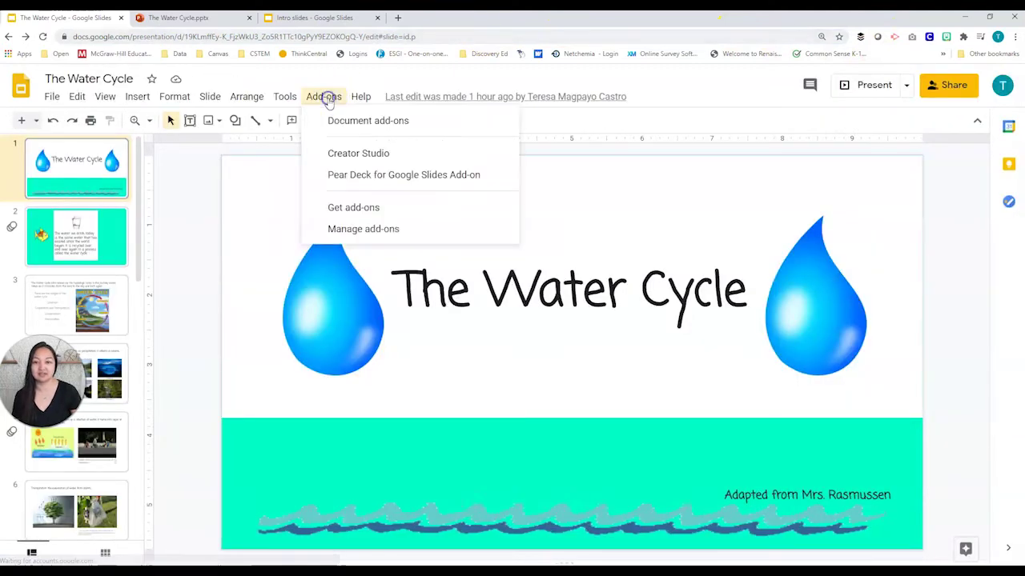
{"action": "mouse_move", "coordinate": [344, 174]}
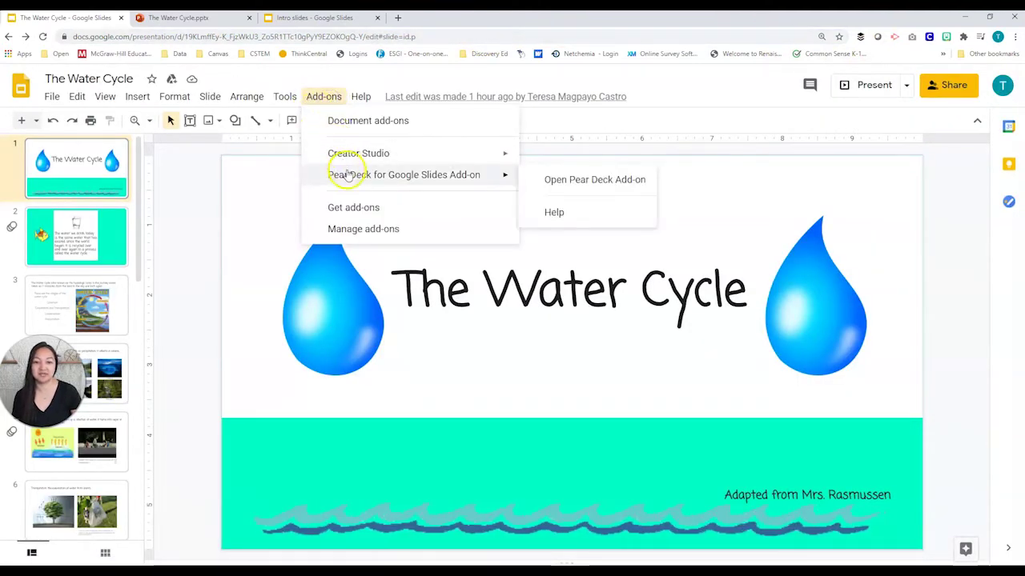
{"action": "left_click", "coordinate": [564, 180]}
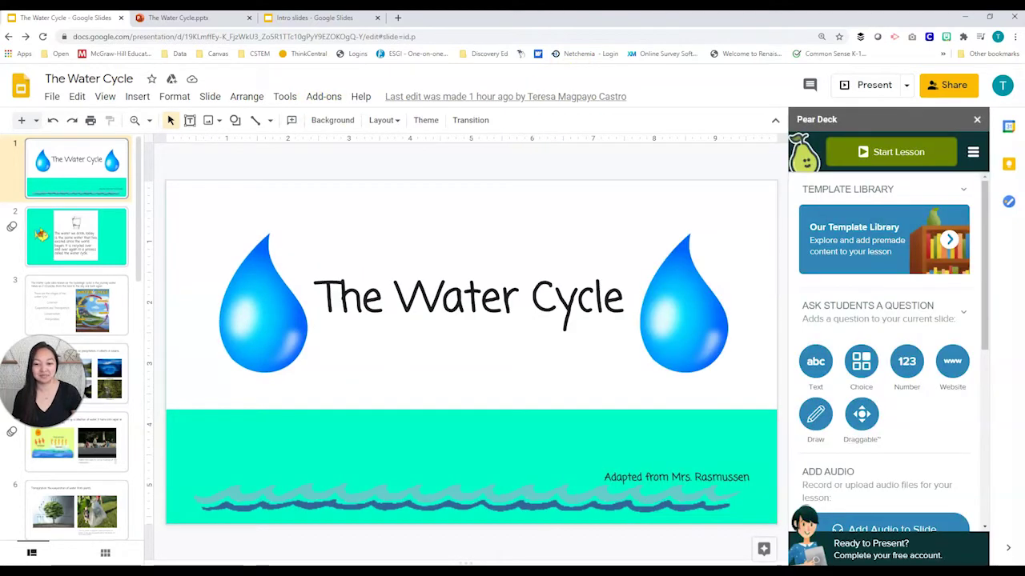
{"action": "key", "text": "ctrl+Tab"}
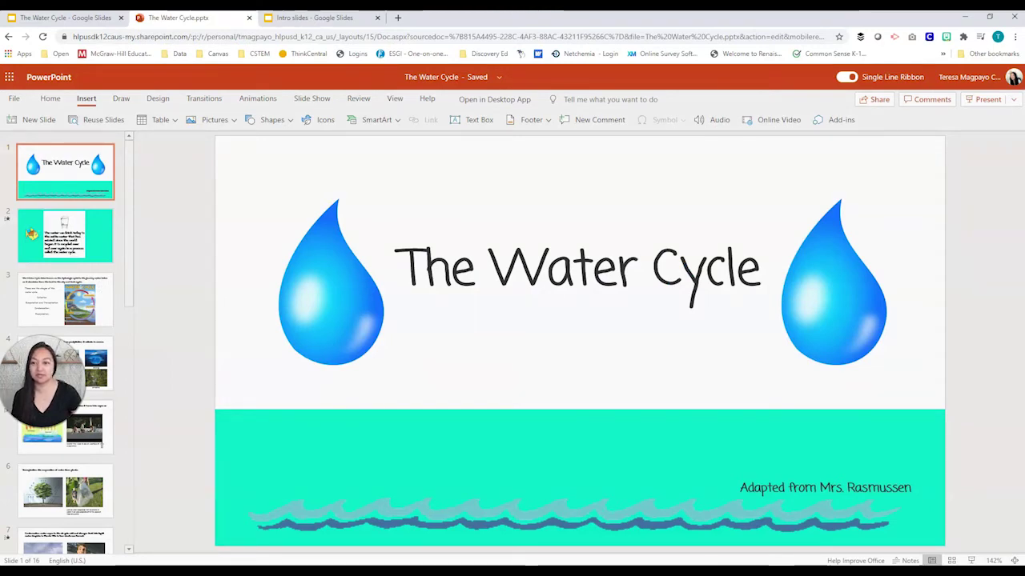
Find 'pear deck' in the Office Add-ins store and add the Pear Deck Add-in, accepting its terms
{"action": "left_click", "coordinate": [86, 101]}
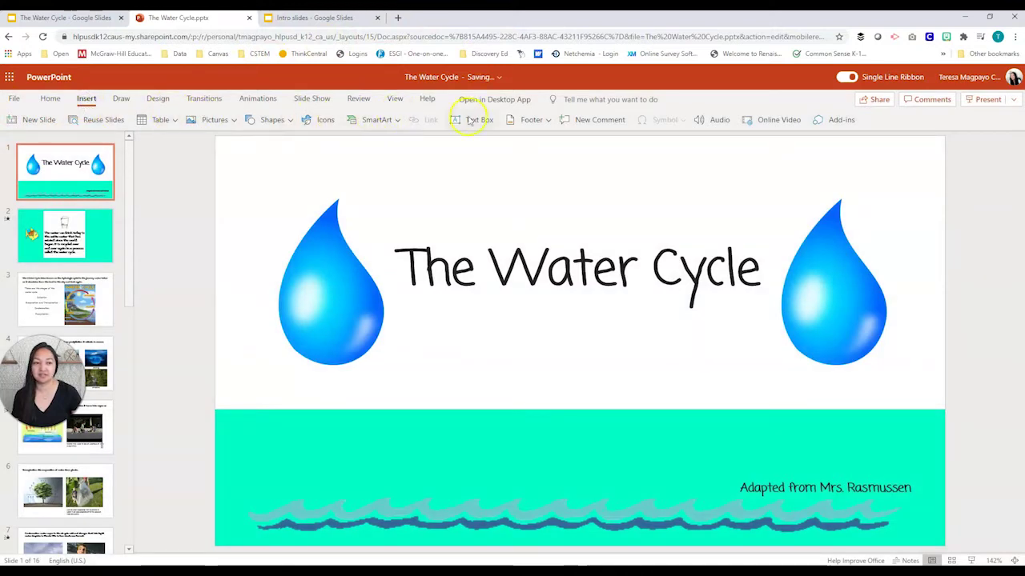
{"action": "left_click", "coordinate": [839, 122]}
{"action": "left_click", "coordinate": [388, 231]}
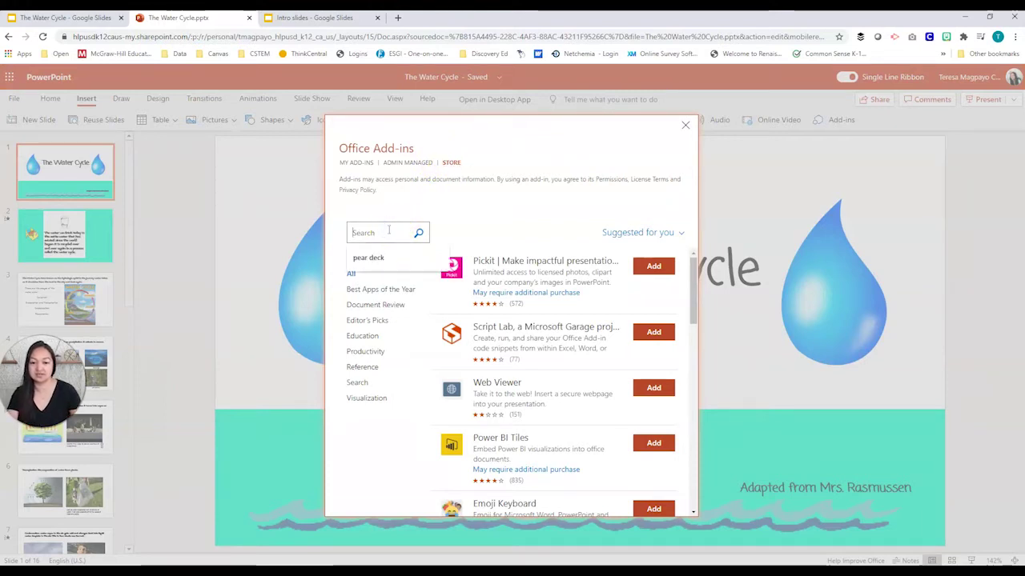
{"action": "left_click", "coordinate": [377, 256]}
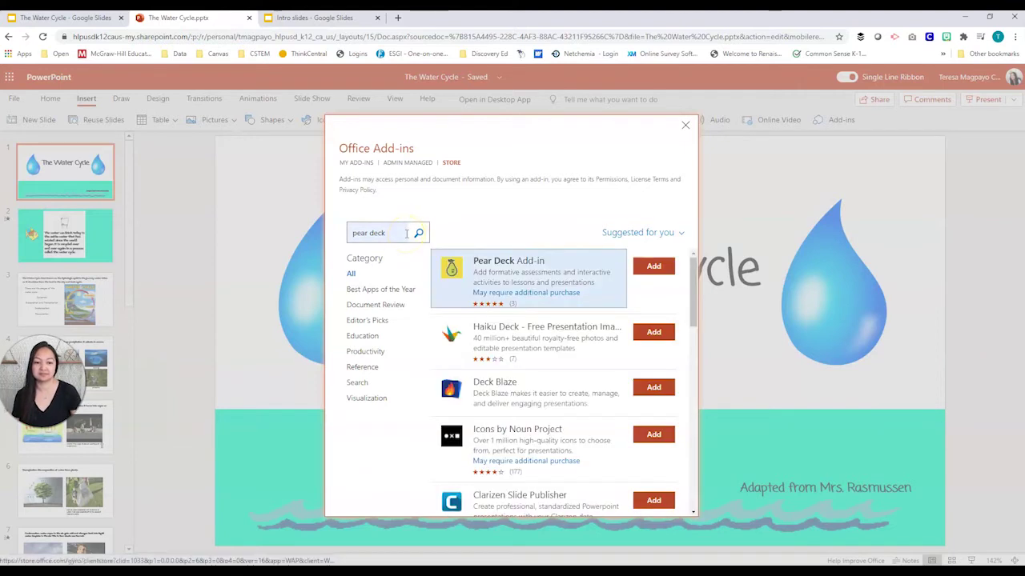
{"action": "left_click", "coordinate": [653, 269]}
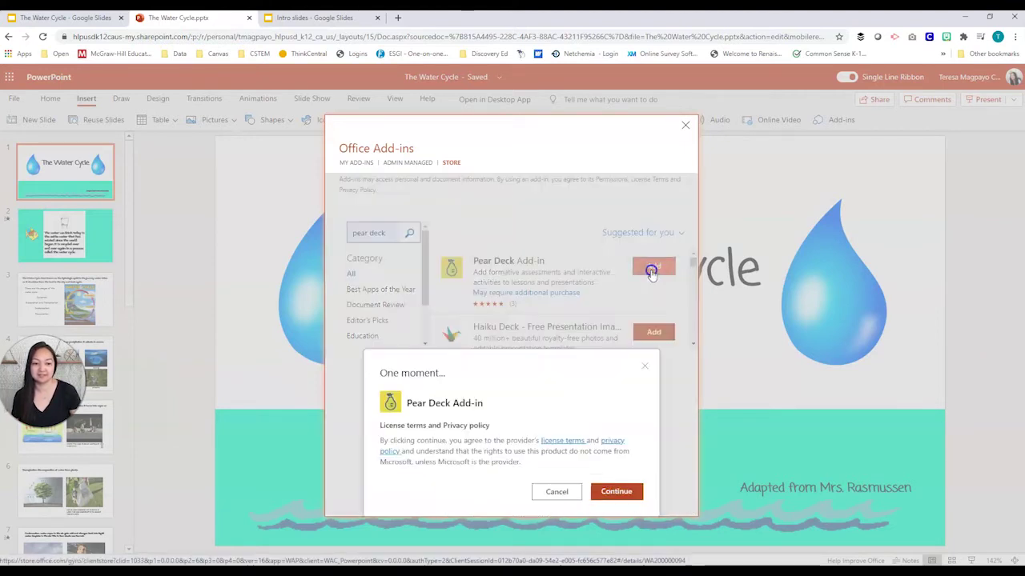
{"action": "left_click", "coordinate": [619, 492]}
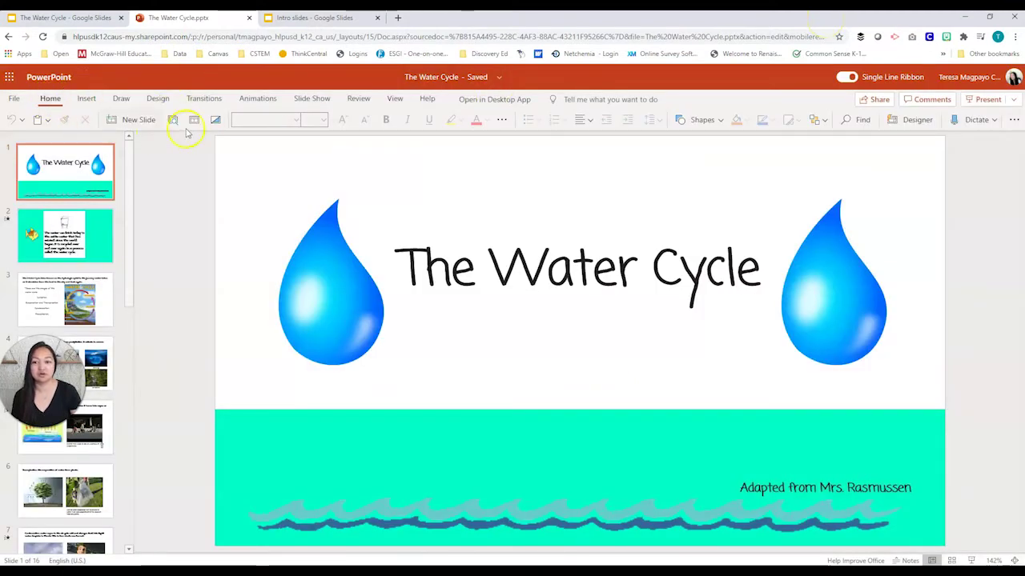
Open the Pear Deck add-in pane and sign up with Microsoft as a teacher
{"action": "left_click", "coordinate": [1014, 120]}
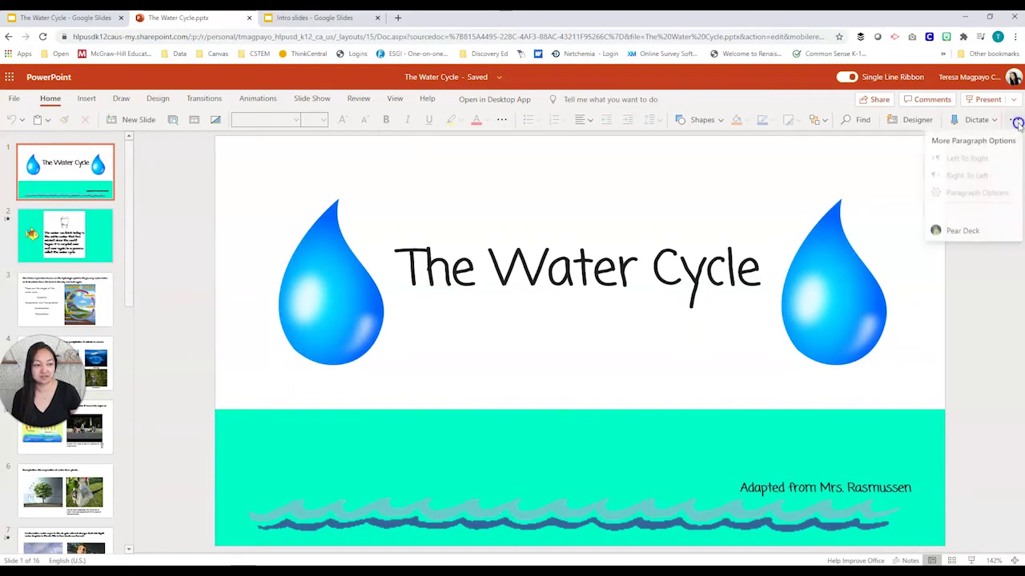
{"action": "left_click", "coordinate": [963, 232]}
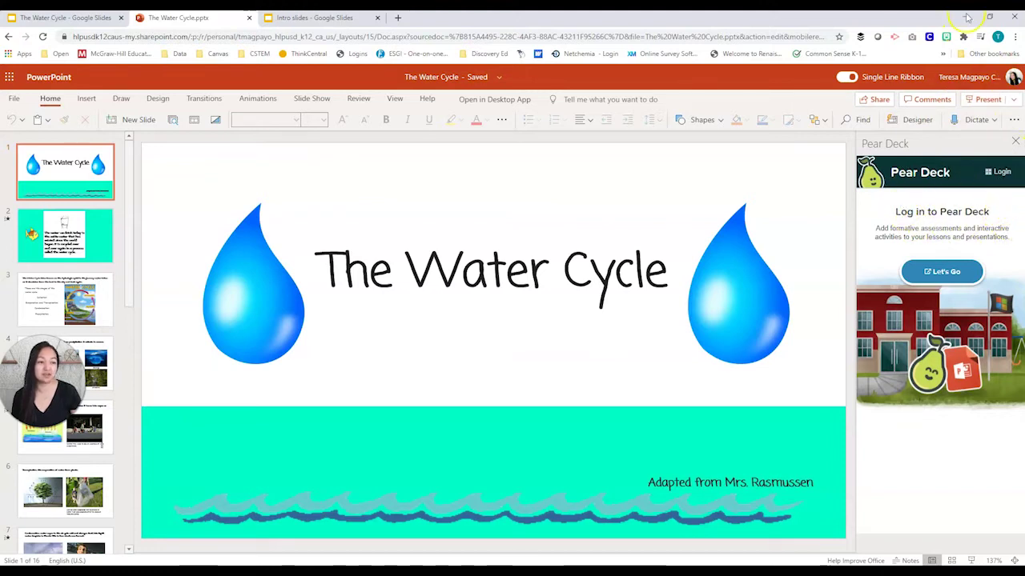
{"action": "left_click", "coordinate": [1000, 171]}
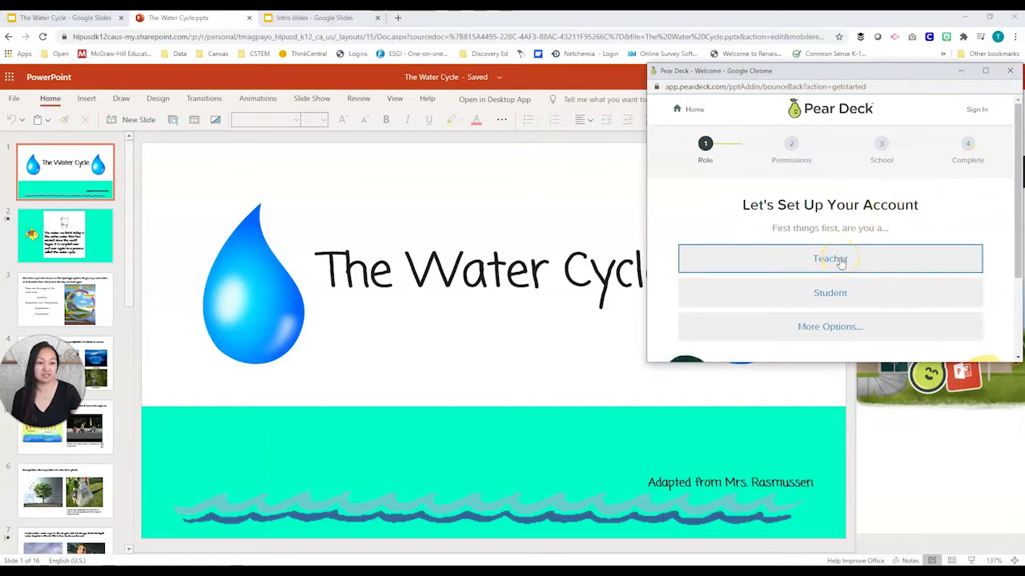
{"action": "left_click", "coordinate": [977, 112]}
{"action": "left_click", "coordinate": [892, 316]}
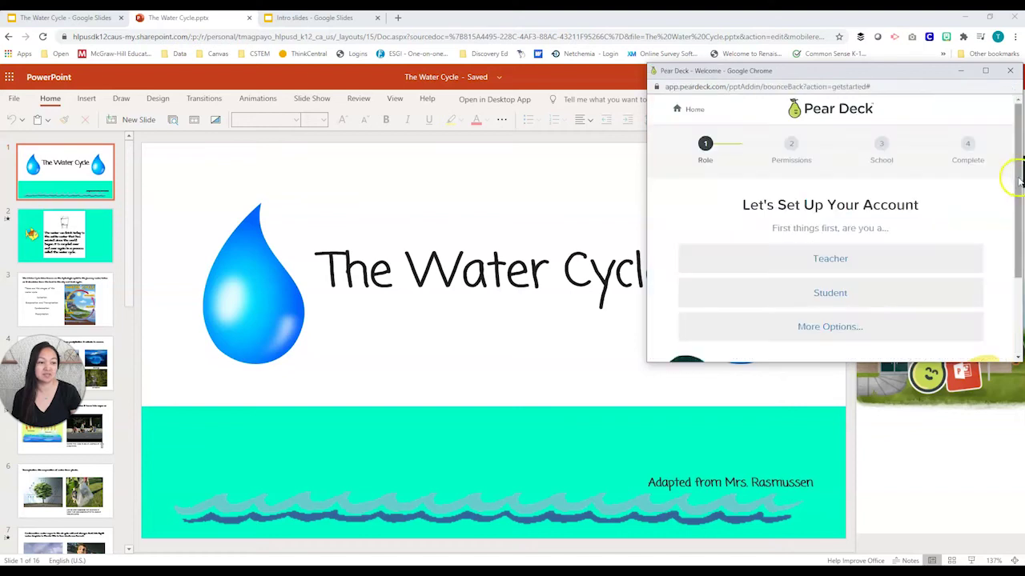
{"action": "left_click", "coordinate": [838, 259]}
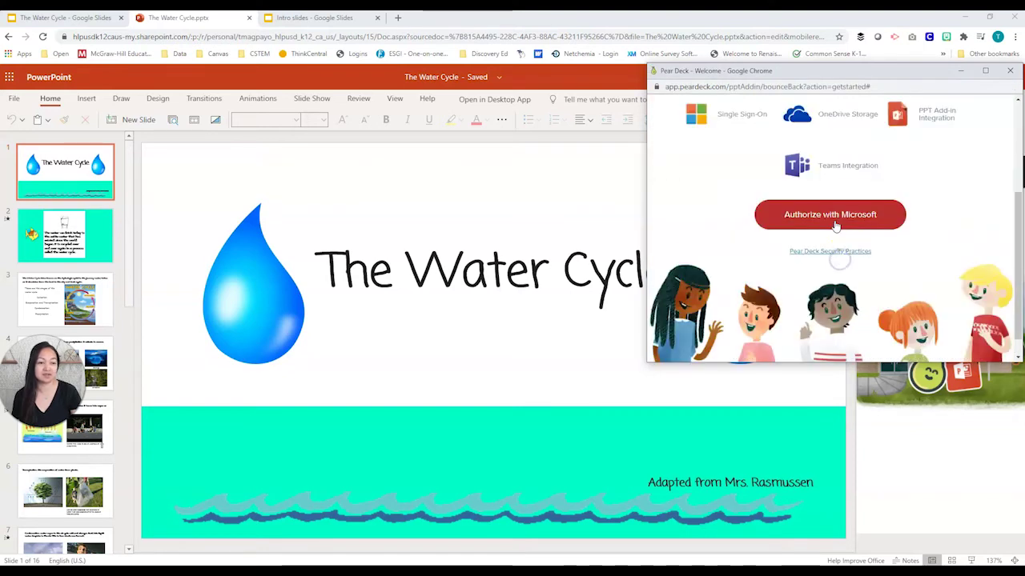
{"action": "left_click", "coordinate": [835, 226]}
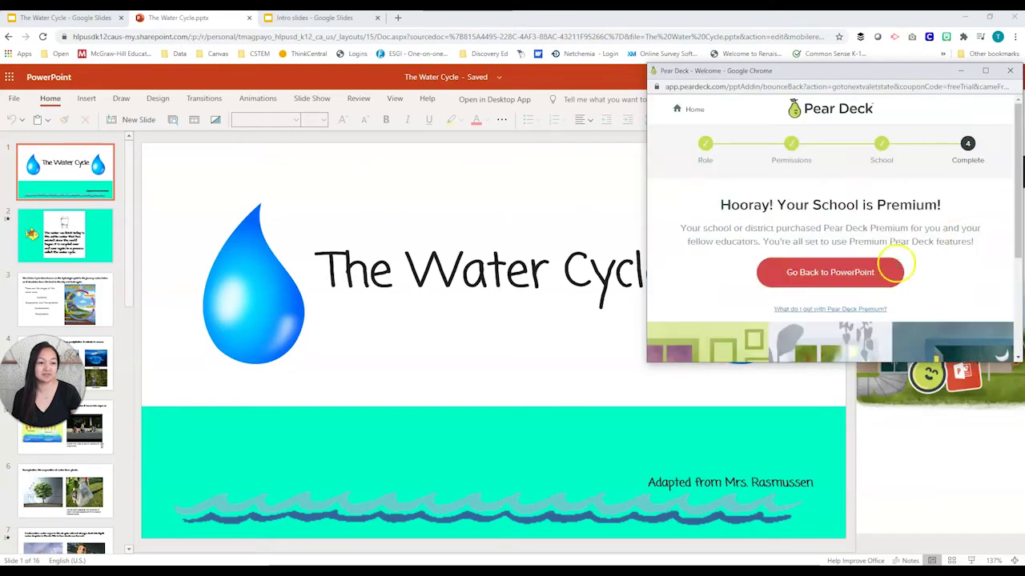
{"action": "left_click", "coordinate": [838, 274]}
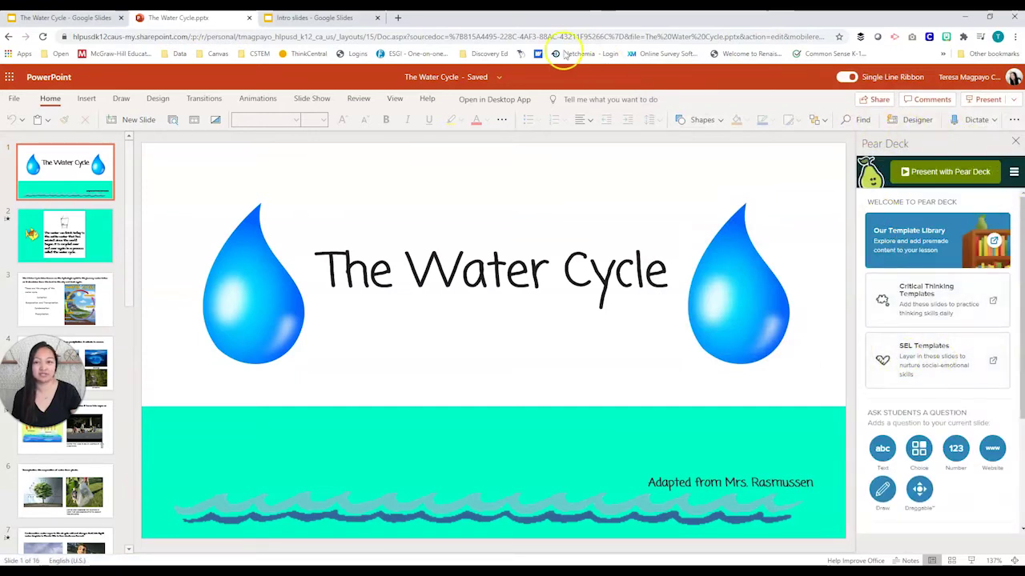
Switch between the Google Slides and PowerPoint tabs, ending on the Google Slides Water Cycle deck
{"action": "left_click", "coordinate": [62, 19]}
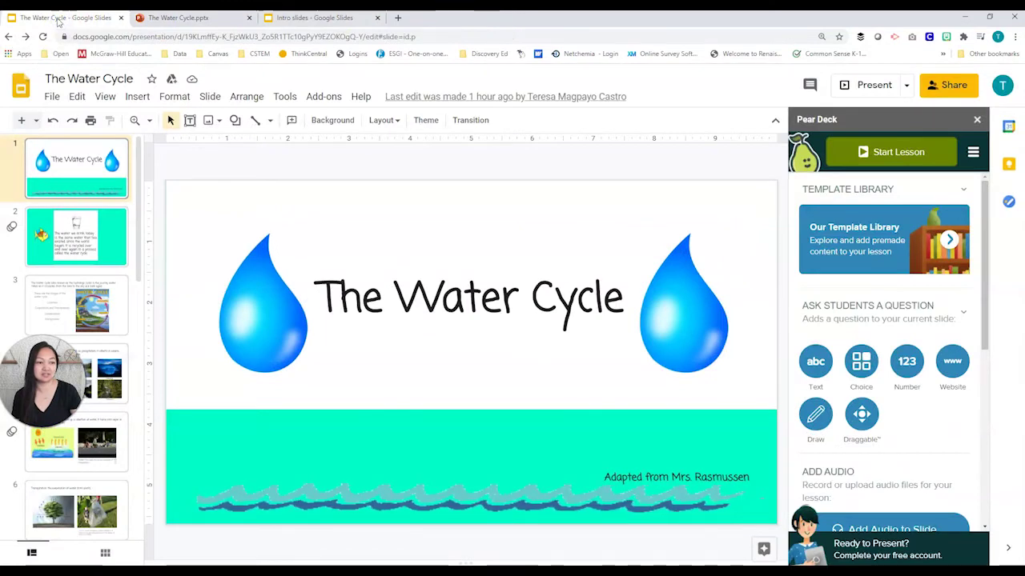
{"action": "left_click", "coordinate": [187, 18]}
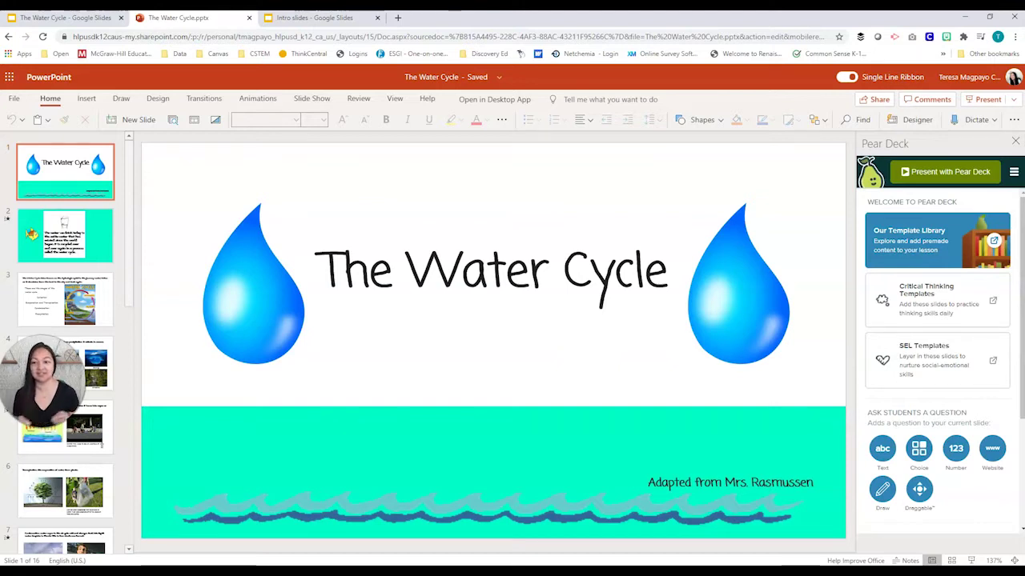
{"action": "key", "text": "ctrl+shift+Tab"}
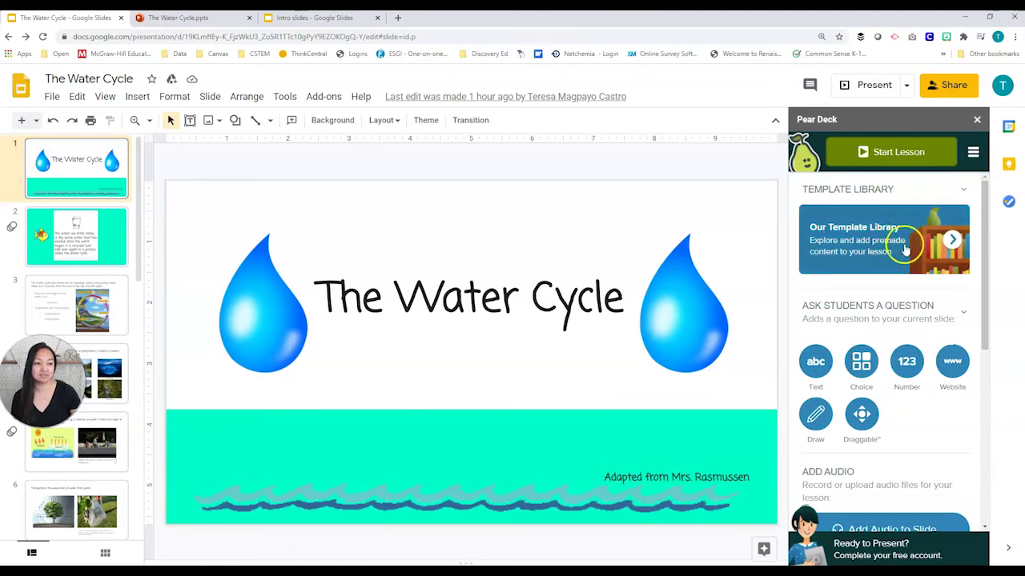
Browse Pear Deck's template library and open the Beginning of Lesson category
{"action": "left_click", "coordinate": [947, 240]}
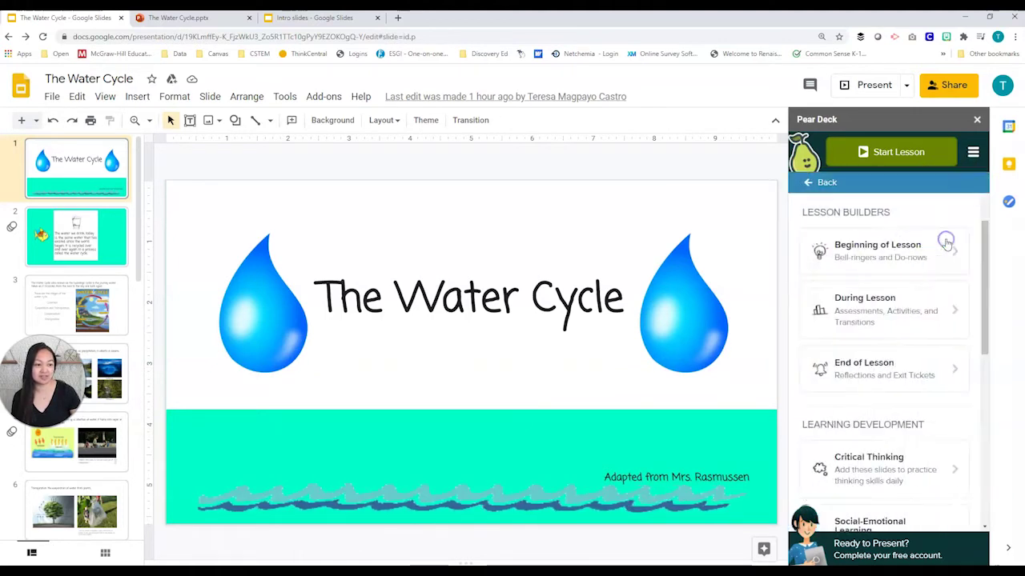
{"action": "scroll", "coordinate": [876, 249], "scroll_direction": "down", "scroll_amount": 1}
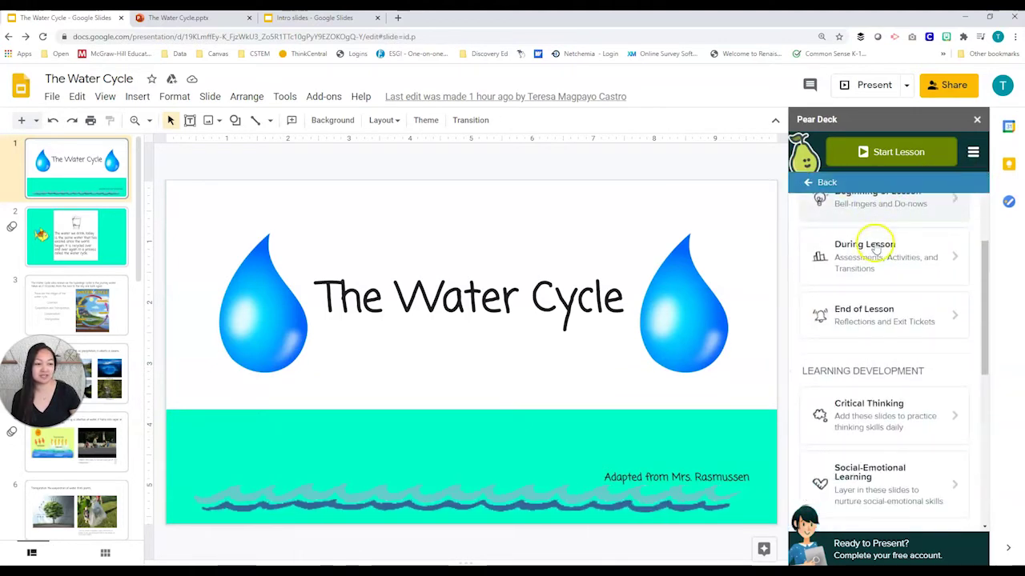
{"action": "scroll", "coordinate": [874, 250], "scroll_direction": "up", "scroll_amount": 1}
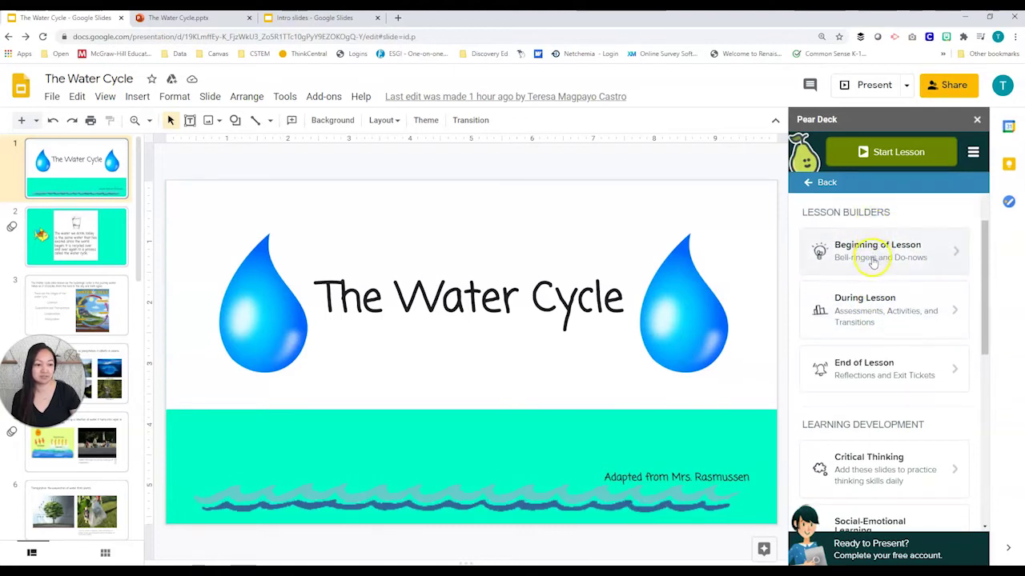
{"action": "scroll", "coordinate": [878, 369], "scroll_direction": "down", "scroll_amount": 2}
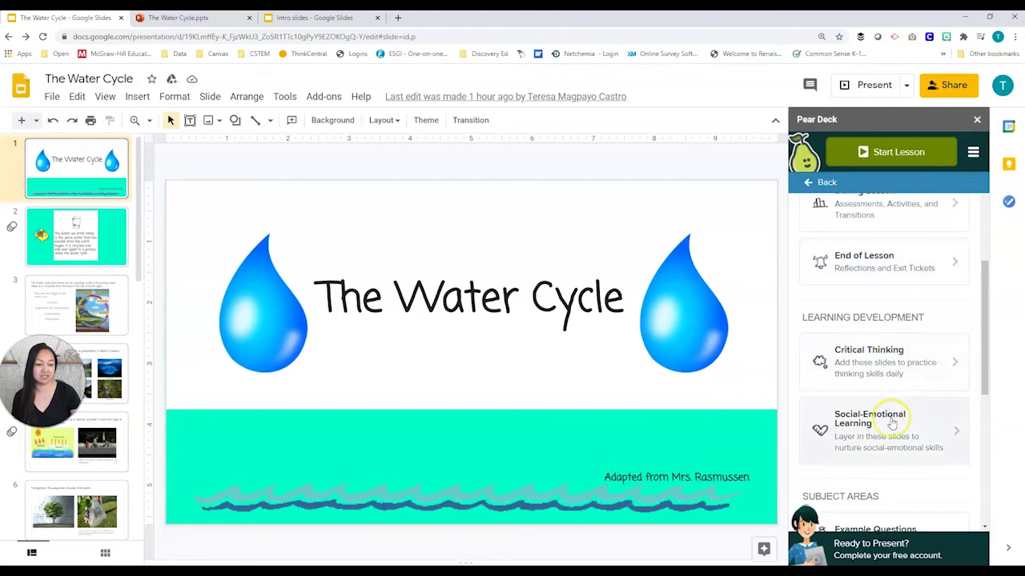
{"action": "scroll", "coordinate": [890, 421], "scroll_direction": "down", "scroll_amount": 2}
{"action": "scroll", "coordinate": [887, 398], "scroll_direction": "down", "scroll_amount": 3}
{"action": "scroll", "coordinate": [887, 396], "scroll_direction": "down", "scroll_amount": 1}
{"action": "scroll", "coordinate": [886, 393], "scroll_direction": "up", "scroll_amount": 10}
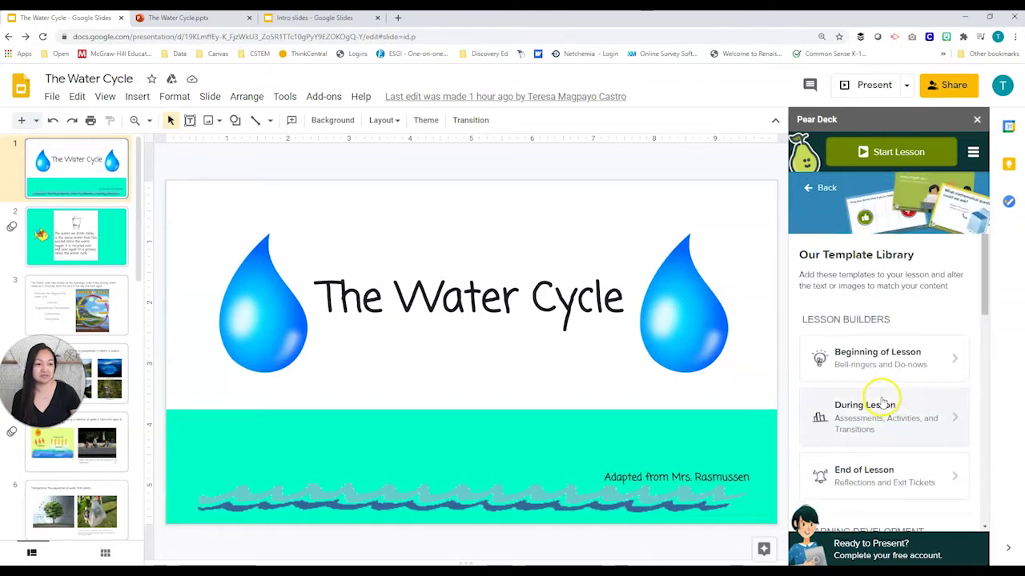
{"action": "scroll", "coordinate": [883, 401], "scroll_direction": "down", "scroll_amount": 2}
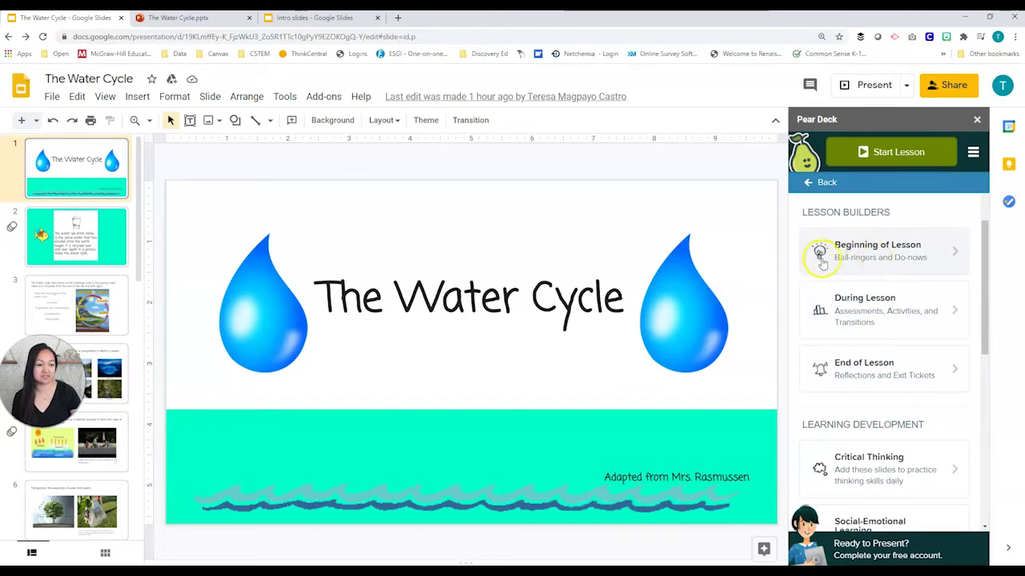
{"action": "left_click", "coordinate": [949, 255]}
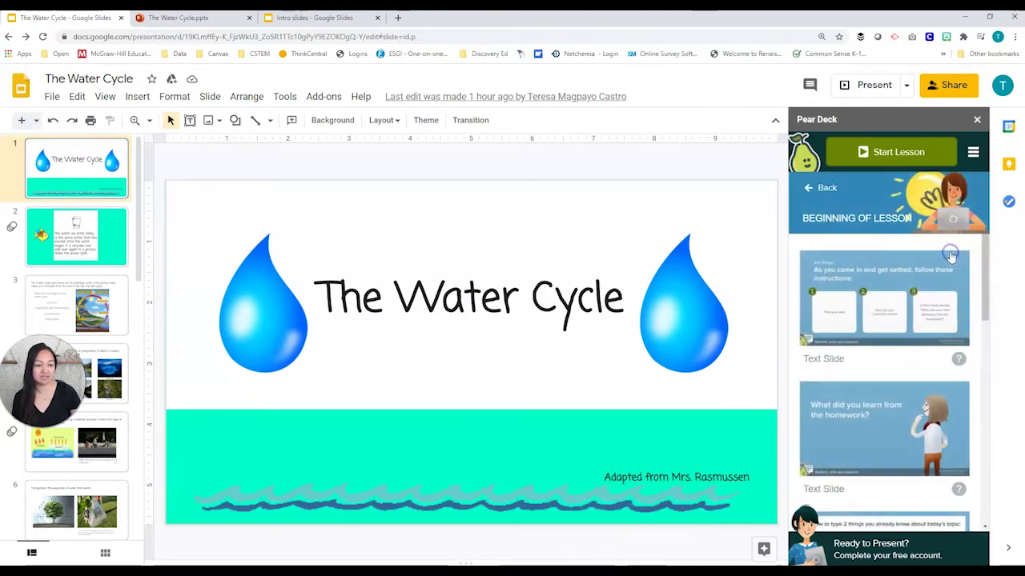
Check the descriptions of the Text, Drawing and Draggable slide types
{"action": "scroll", "coordinate": [912, 328], "scroll_direction": "down", "scroll_amount": 8}
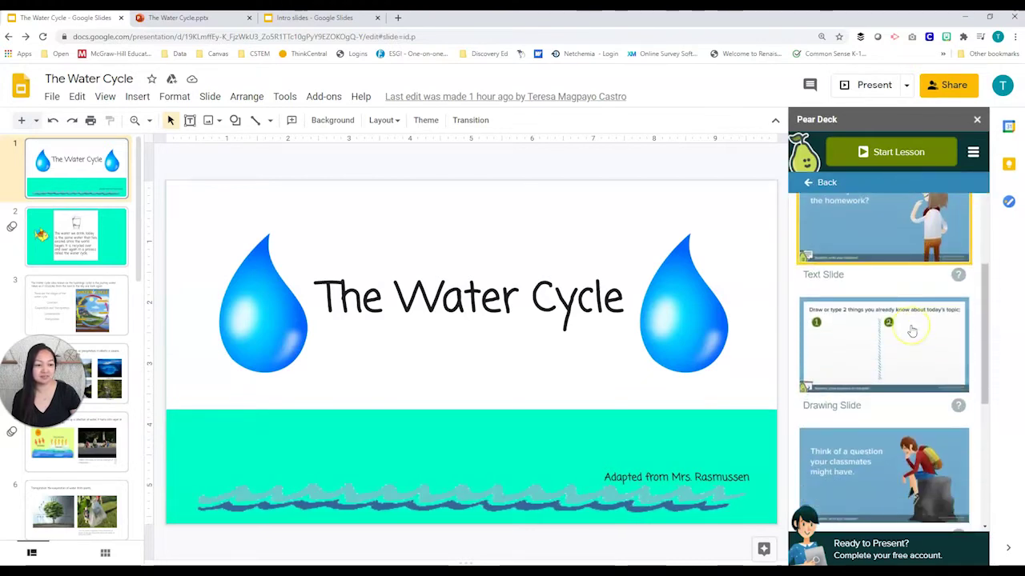
{"action": "scroll", "coordinate": [912, 331], "scroll_direction": "down", "scroll_amount": 2}
{"action": "scroll", "coordinate": [912, 333], "scroll_direction": "up", "scroll_amount": 5}
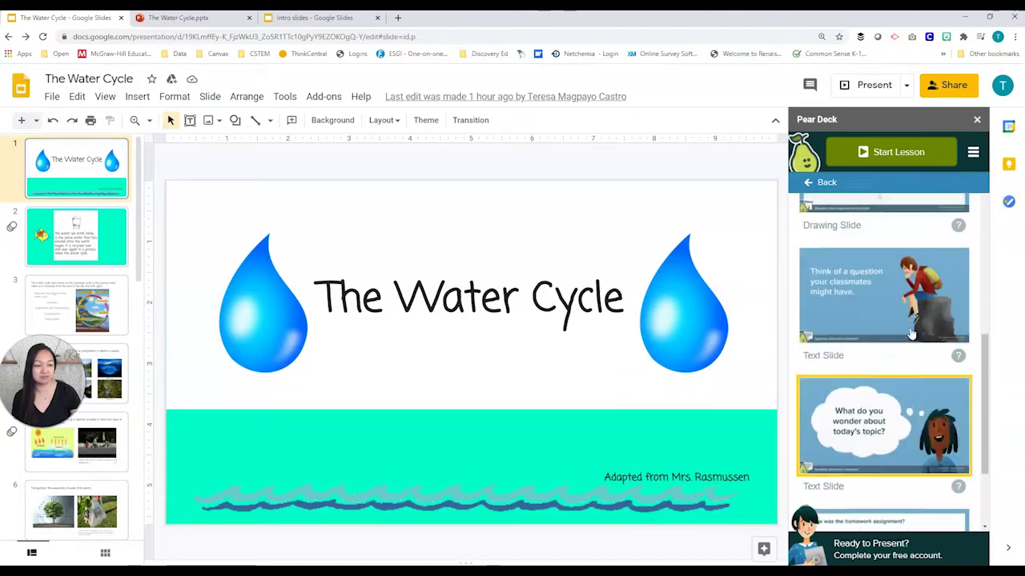
{"action": "scroll", "coordinate": [911, 334], "scroll_direction": "up", "scroll_amount": 2}
{"action": "left_click", "coordinate": [958, 323]}
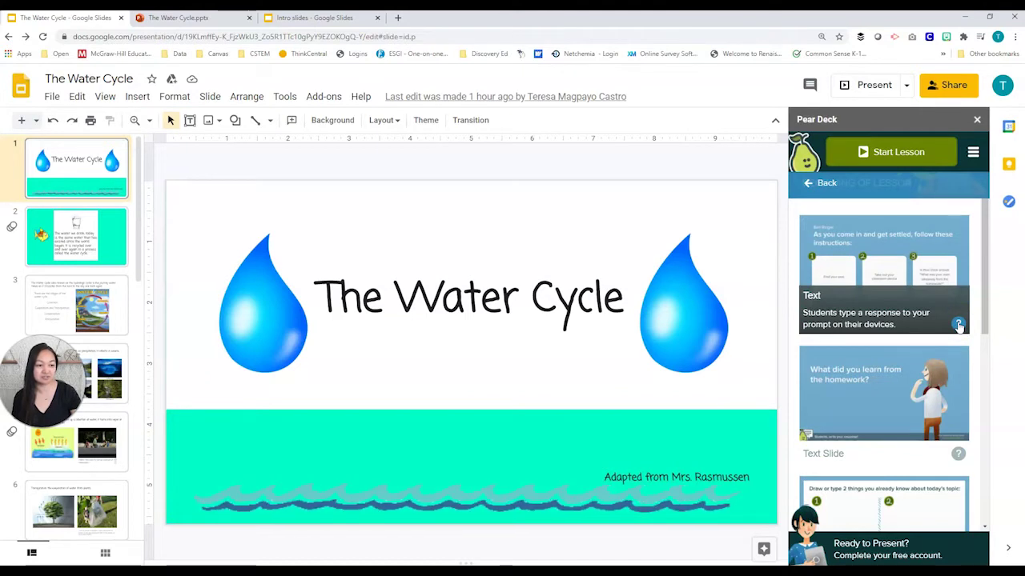
{"action": "scroll", "coordinate": [959, 328], "scroll_direction": "down", "scroll_amount": 3}
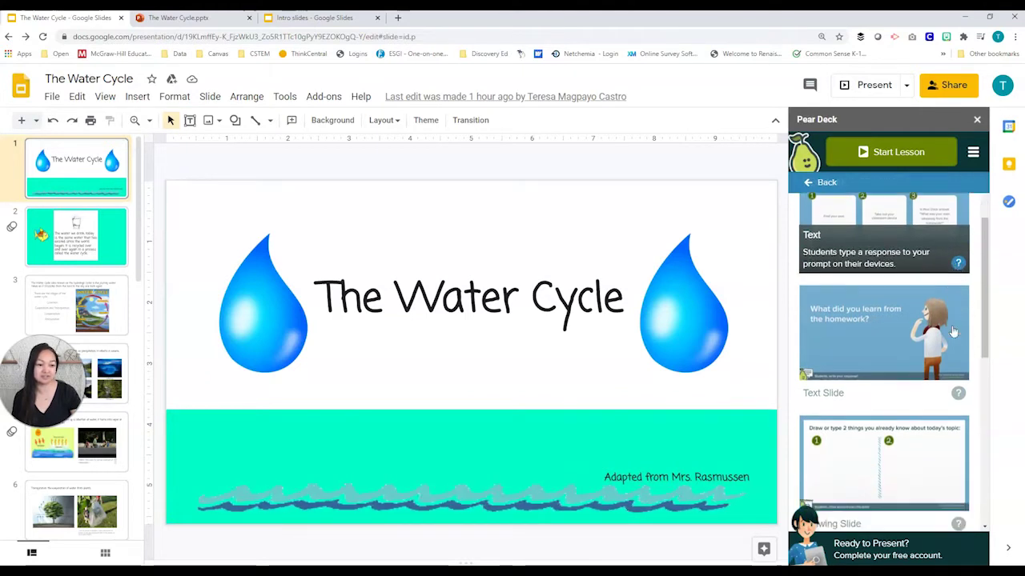
{"action": "left_click", "coordinate": [958, 371]}
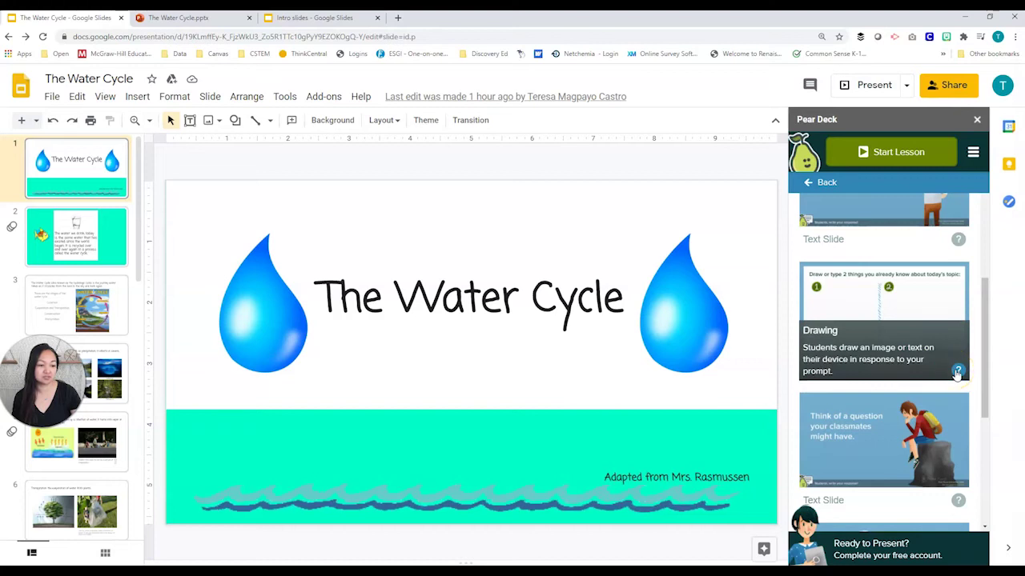
{"action": "scroll", "coordinate": [958, 424], "scroll_direction": "down", "scroll_amount": 3}
{"action": "left_click", "coordinate": [958, 496]}
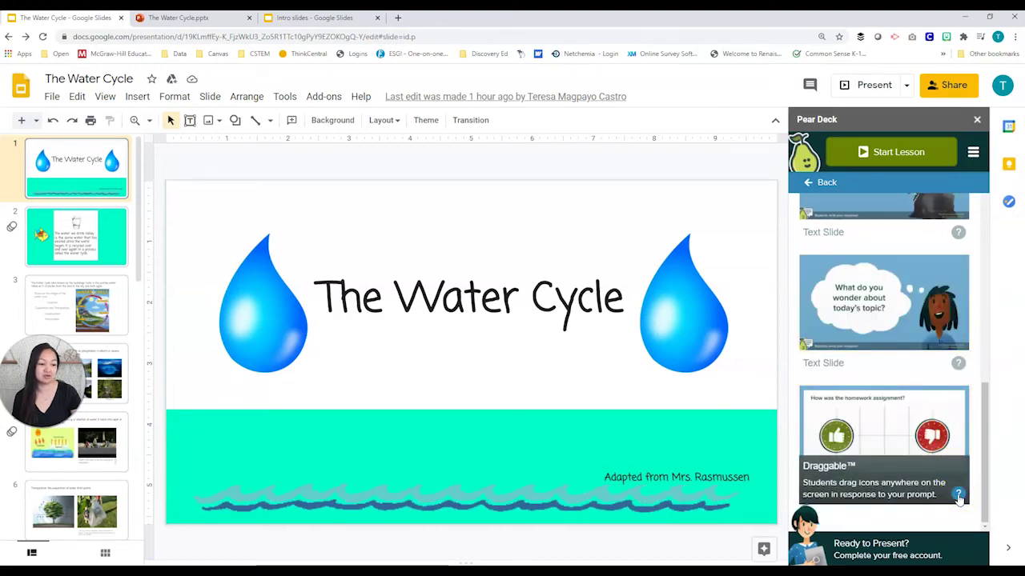
{"action": "scroll", "coordinate": [948, 488], "scroll_direction": "up", "scroll_amount": 10}
With slide 1 selected, add the 'What did you learn from the homework?' text slide
{"action": "left_click", "coordinate": [926, 349]}
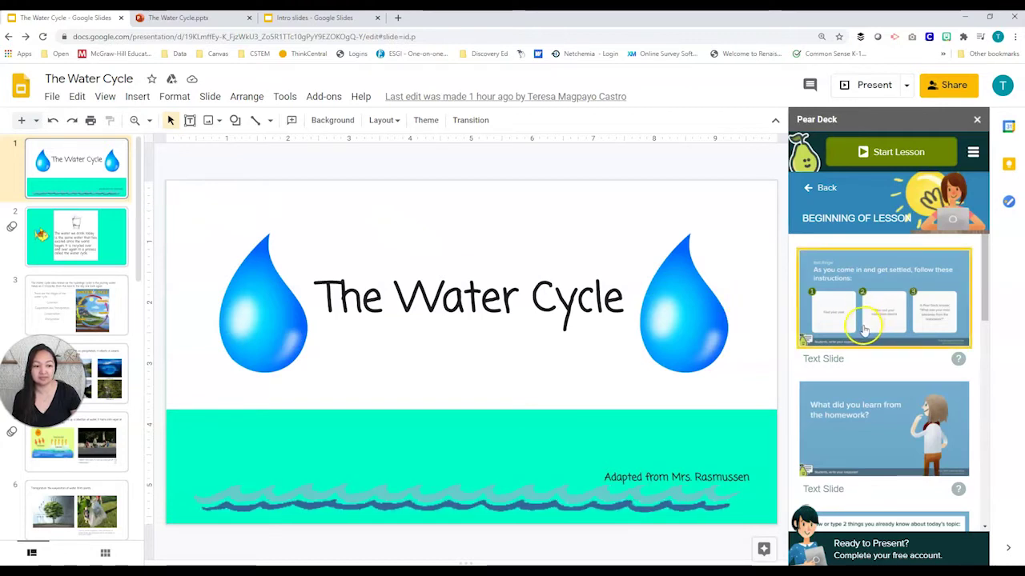
{"action": "scroll", "coordinate": [868, 336], "scroll_direction": "down", "scroll_amount": 1}
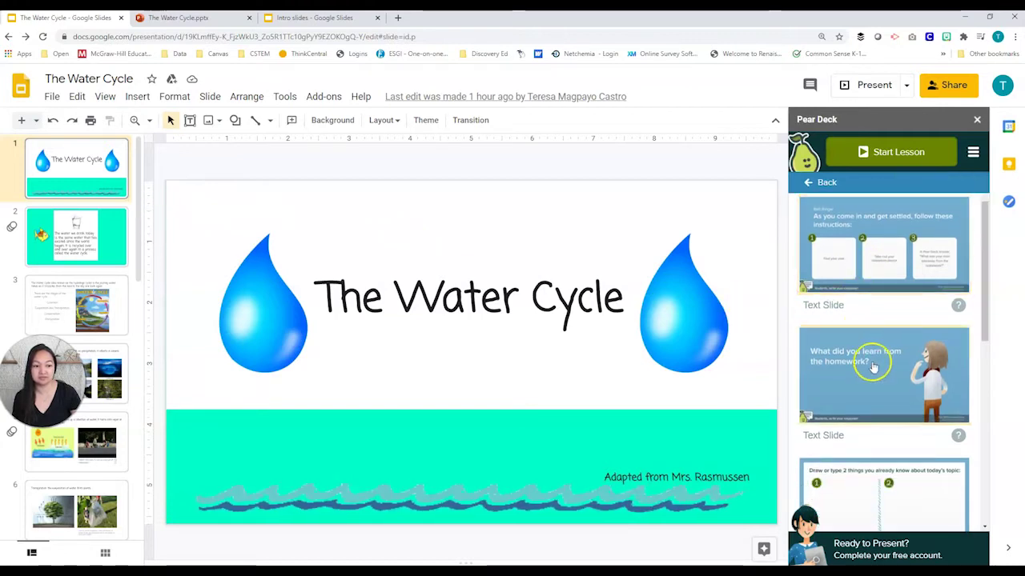
{"action": "left_click", "coordinate": [90, 135]}
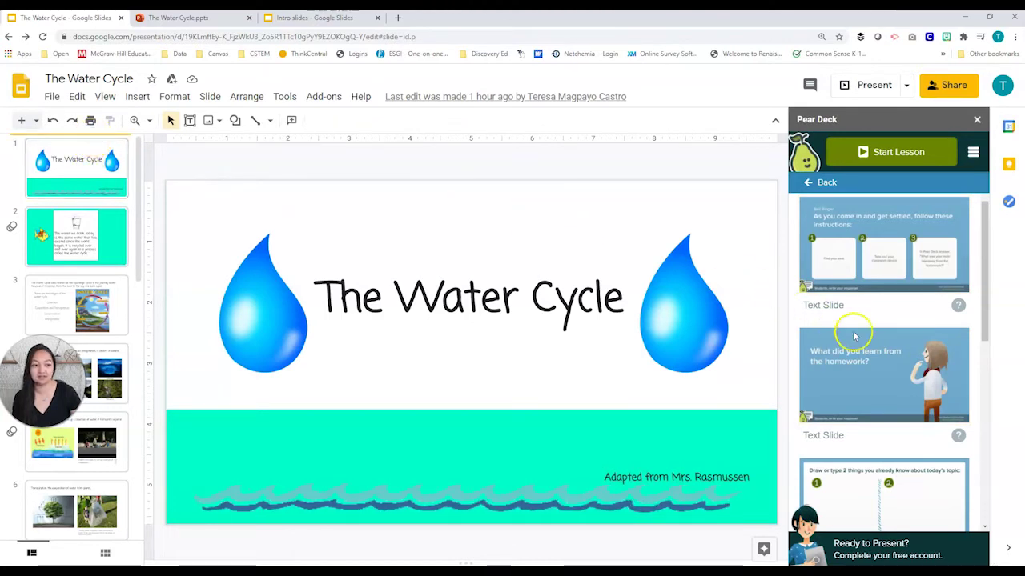
{"action": "left_click", "coordinate": [901, 381]}
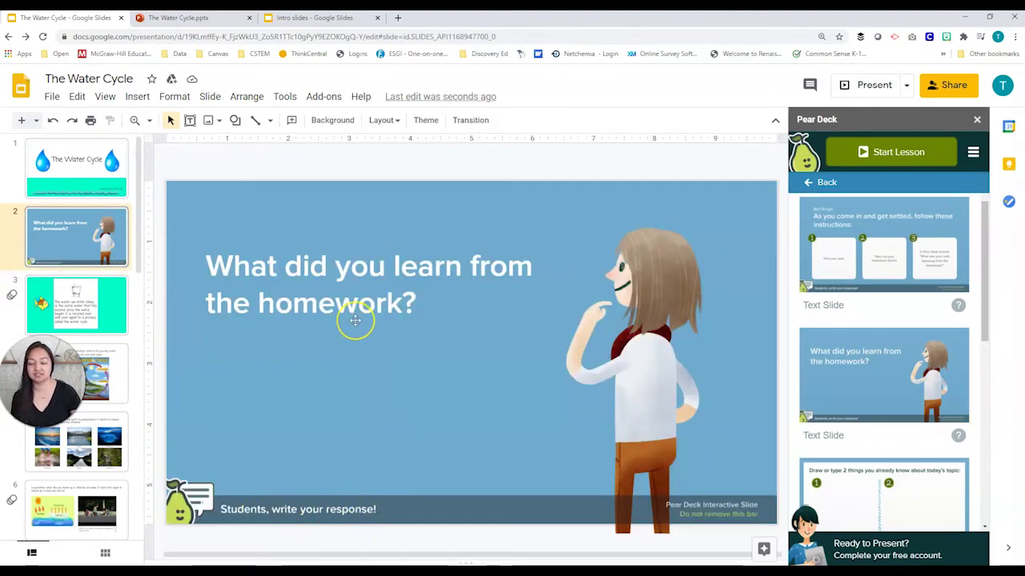
Change slide 2's question to 'What did you learn from our project?' and delete the character image
{"action": "left_click", "coordinate": [400, 340]}
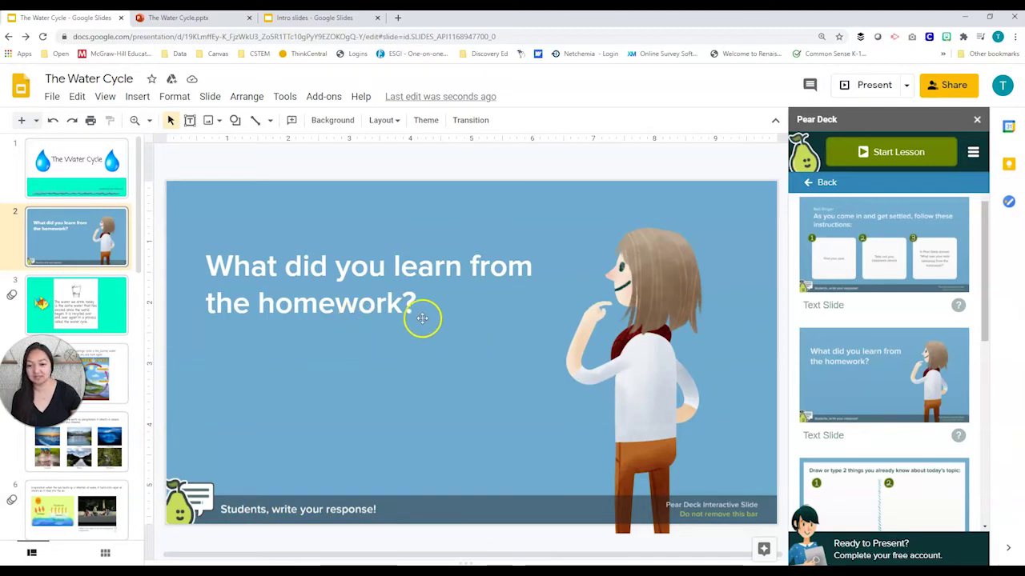
{"action": "left_click", "coordinate": [385, 312]}
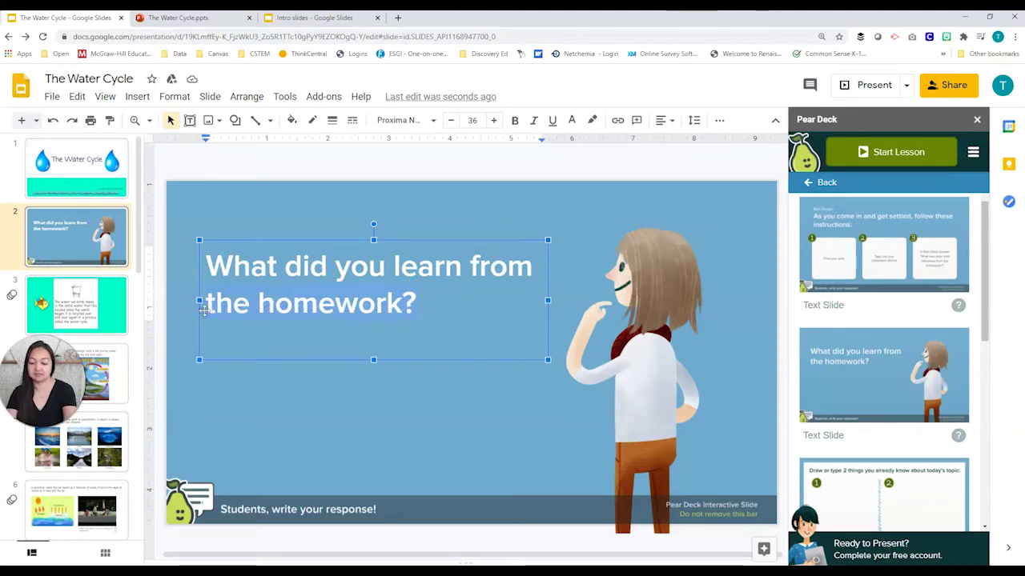
{"action": "type", "text": "our project?"}
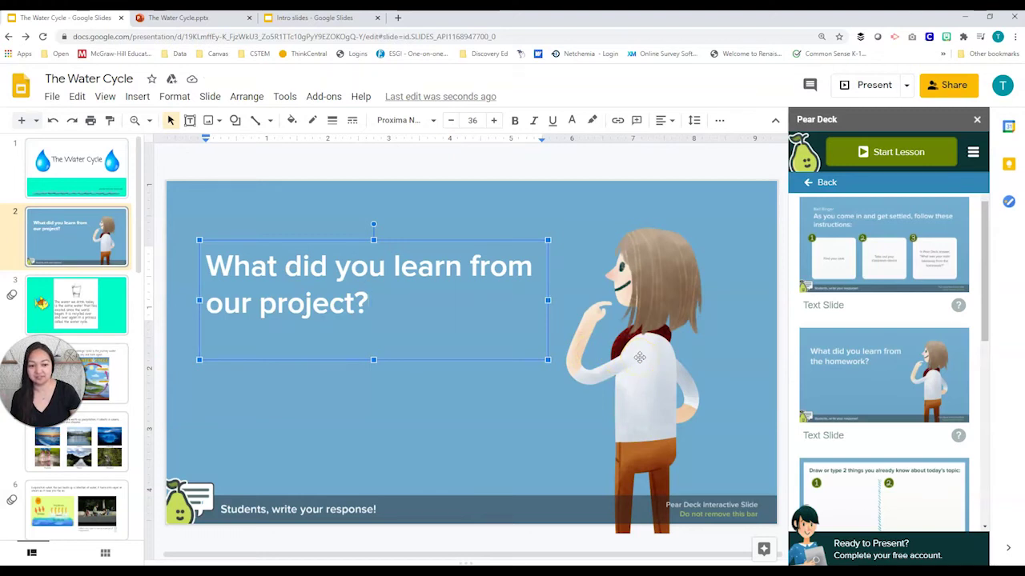
{"action": "left_click", "coordinate": [640, 358]}
{"action": "key", "text": "Delete"}
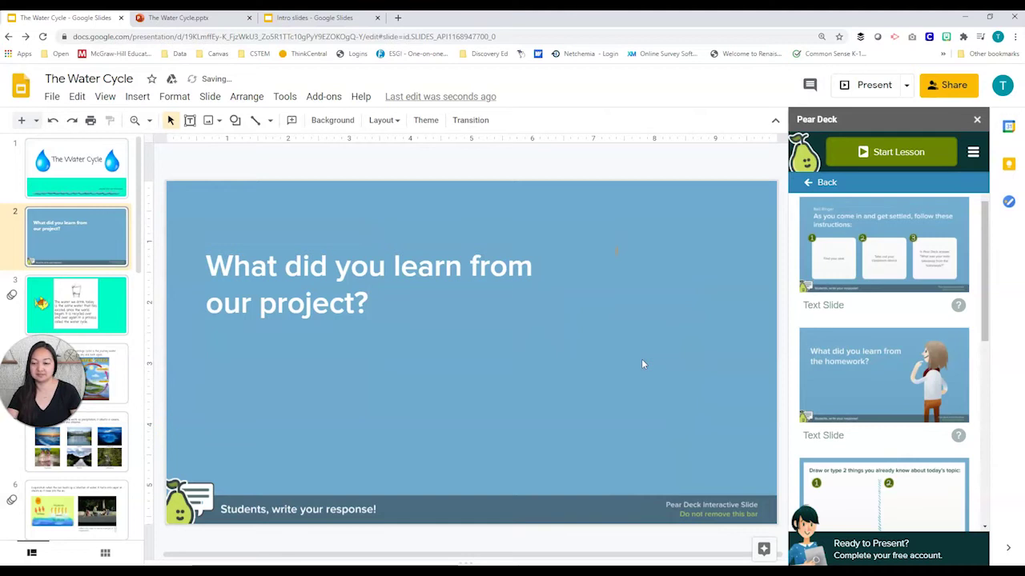
Restore the character image and drag the Pear Deck bar from the slide bottom to the top
{"action": "left_click", "coordinate": [53, 120]}
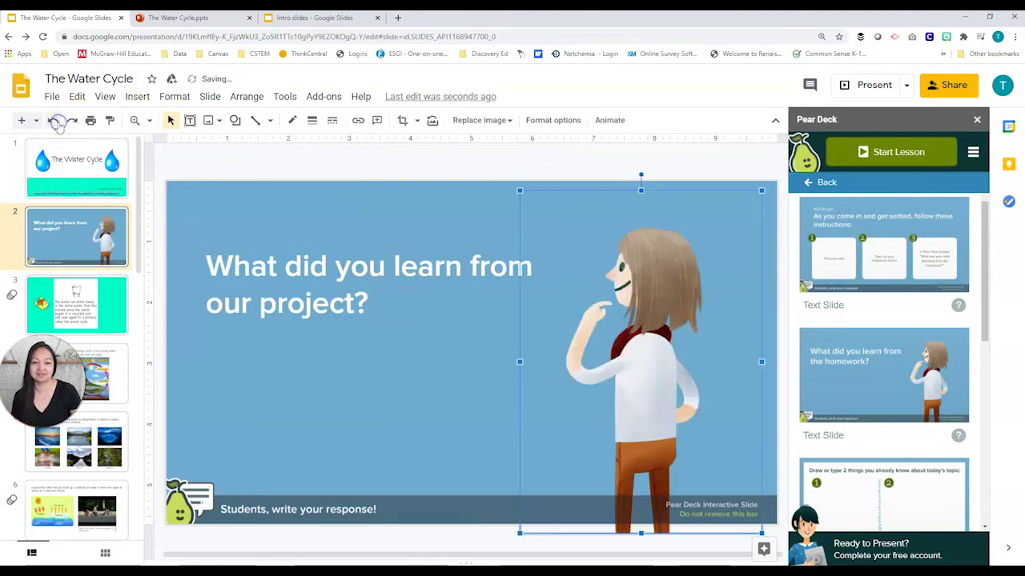
{"action": "left_click", "coordinate": [465, 174]}
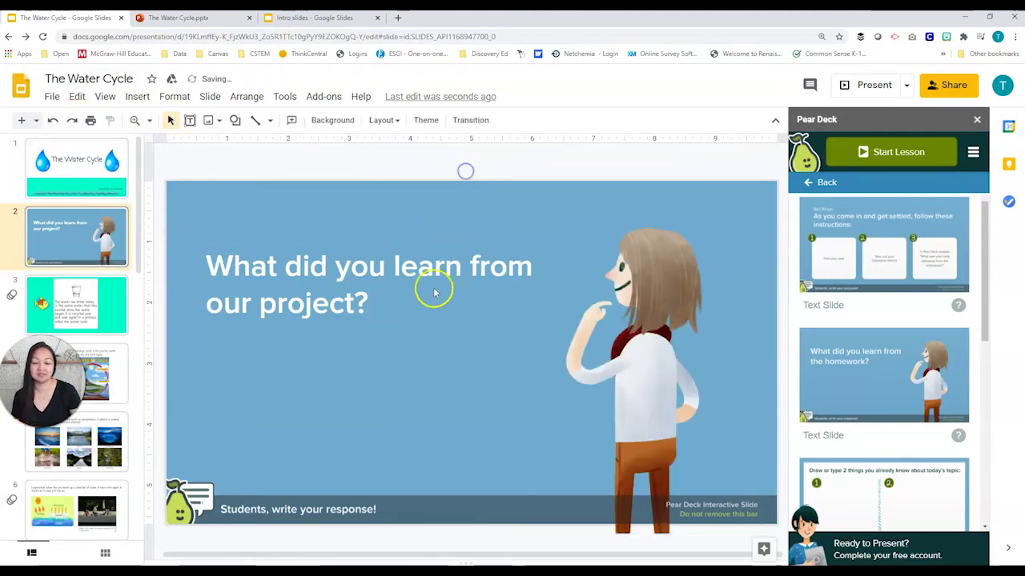
{"action": "left_click", "coordinate": [264, 502]}
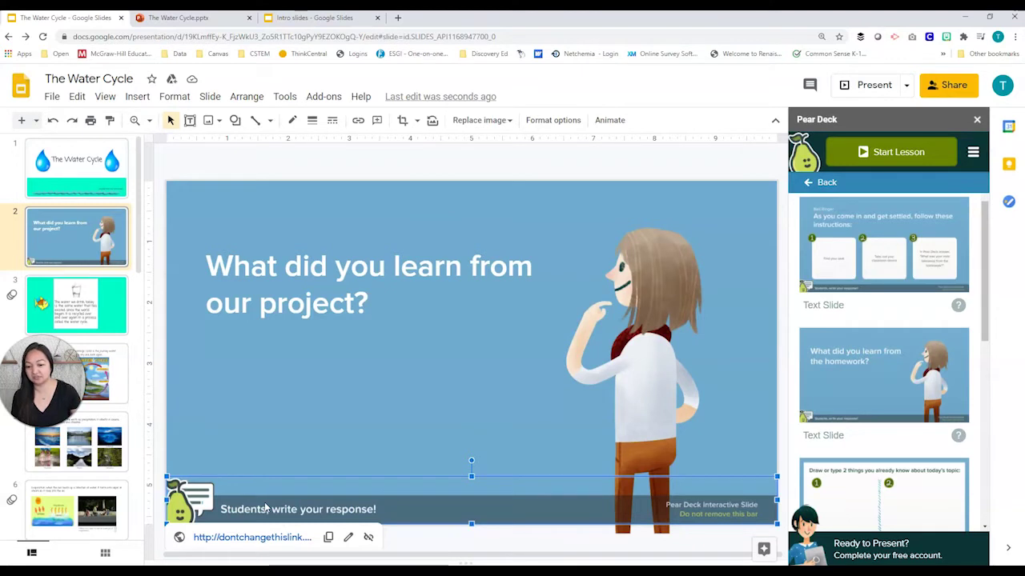
{"action": "left_click_drag", "start_coordinate": [310, 471], "coordinate": [321, 364]}
{"action": "left_click_drag", "start_coordinate": [323, 305], "coordinate": [366, 142]}
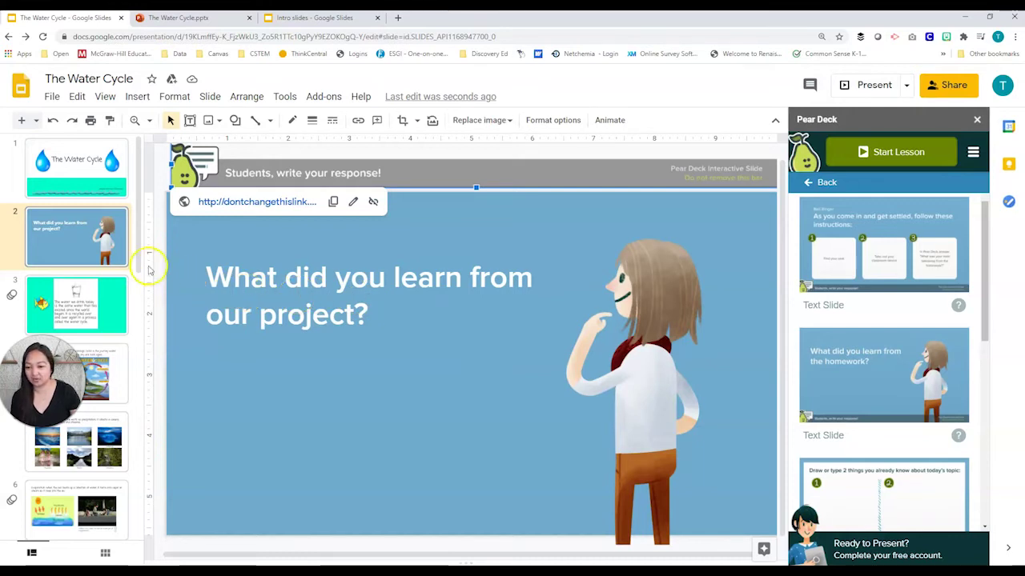
Delete slide 2, bring it back with undo, and try dragging it in the filmstrip
{"action": "left_click", "coordinate": [117, 256]}
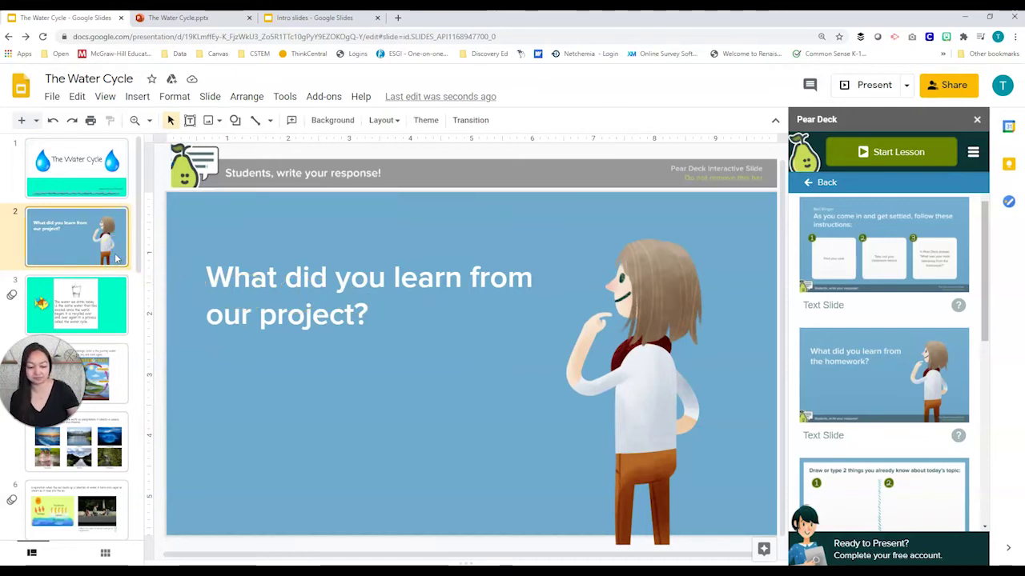
{"action": "key", "text": "Delete"}
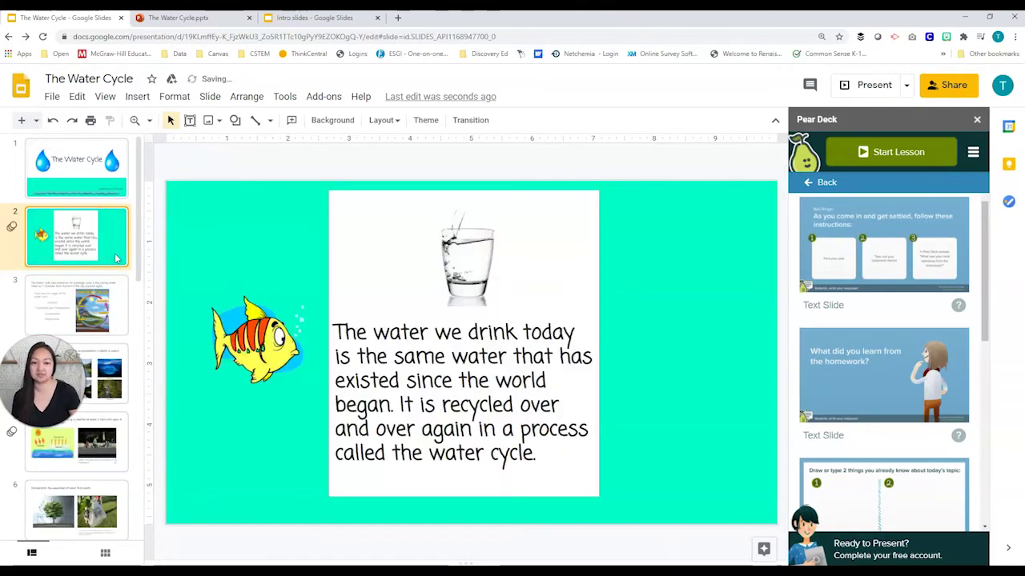
{"action": "key", "text": "ctrl+z"}
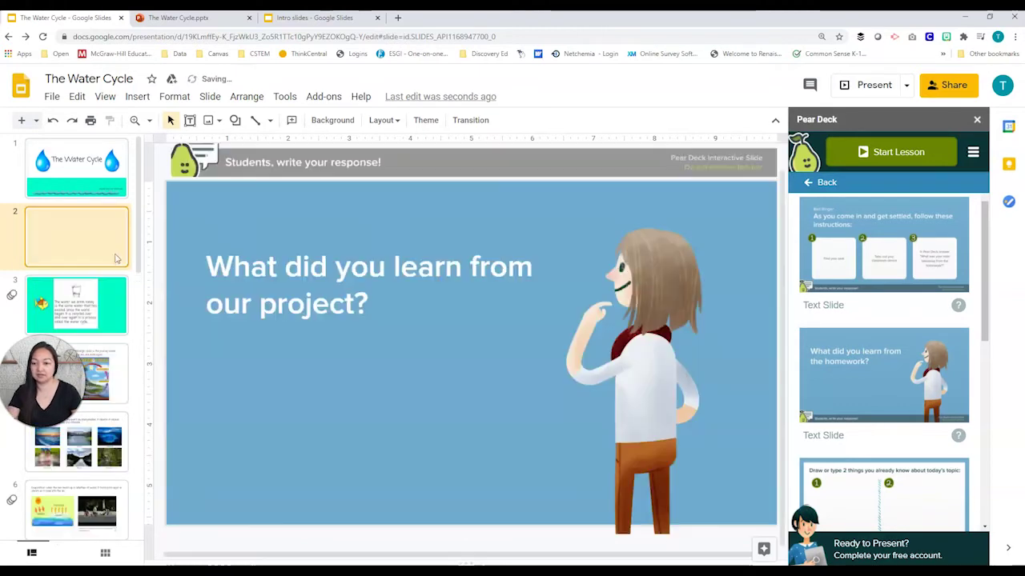
{"action": "left_click_drag", "start_coordinate": [116, 258], "coordinate": [104, 217]}
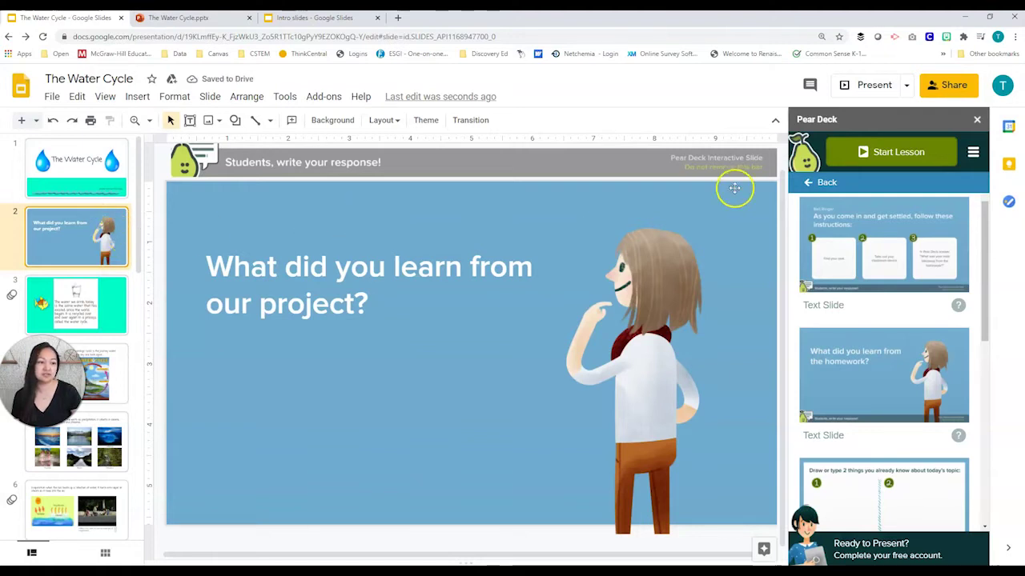
Browse Pear Deck's During Lesson templates and select slide 4 on the water cycle stages
{"action": "left_click", "coordinate": [809, 183]}
{"action": "left_click", "coordinate": [911, 315]}
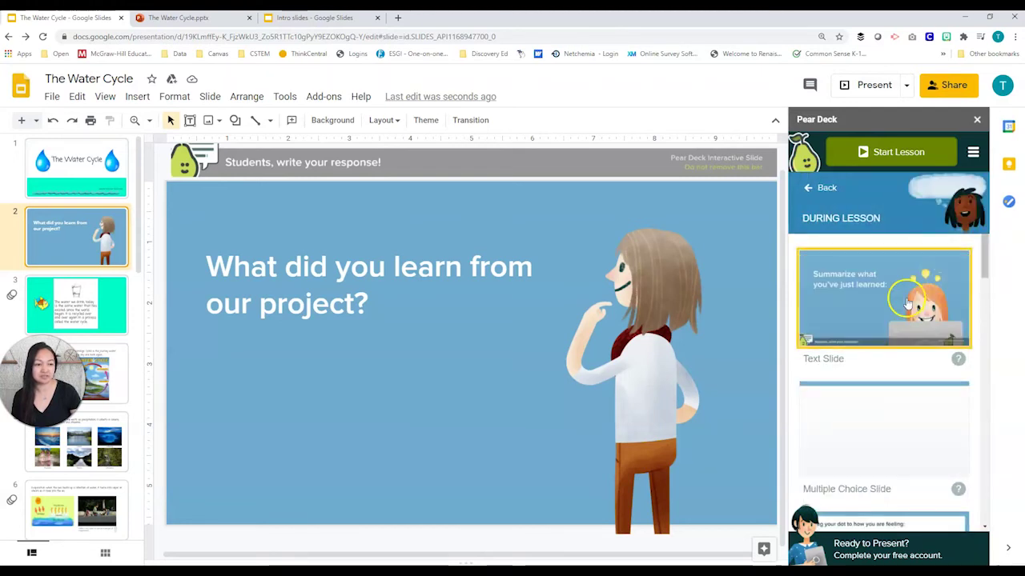
{"action": "scroll", "coordinate": [907, 302], "scroll_direction": "down", "scroll_amount": 5}
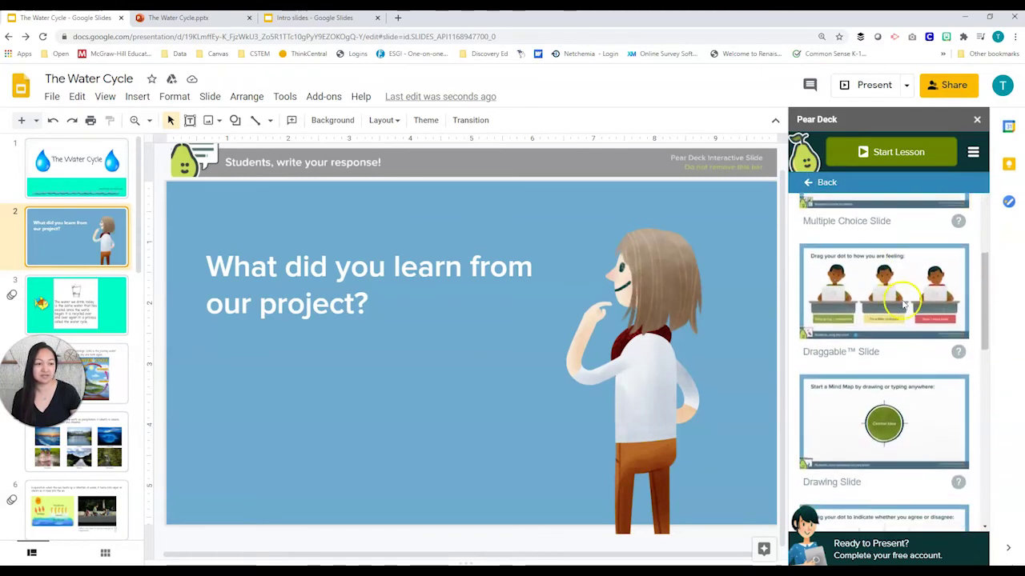
{"action": "scroll", "coordinate": [904, 305], "scroll_direction": "down", "scroll_amount": 3}
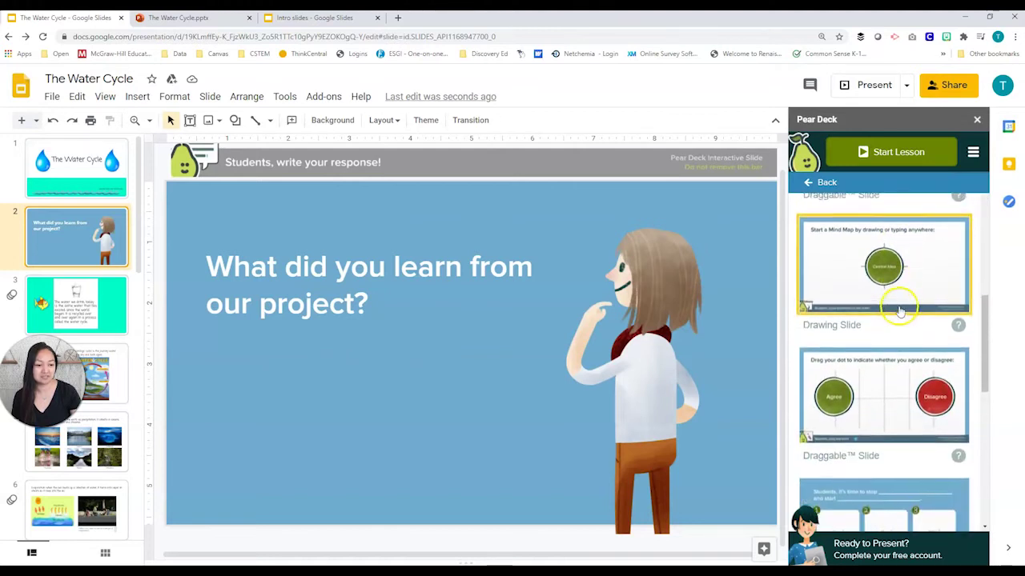
{"action": "scroll", "coordinate": [900, 311], "scroll_direction": "up", "scroll_amount": 6}
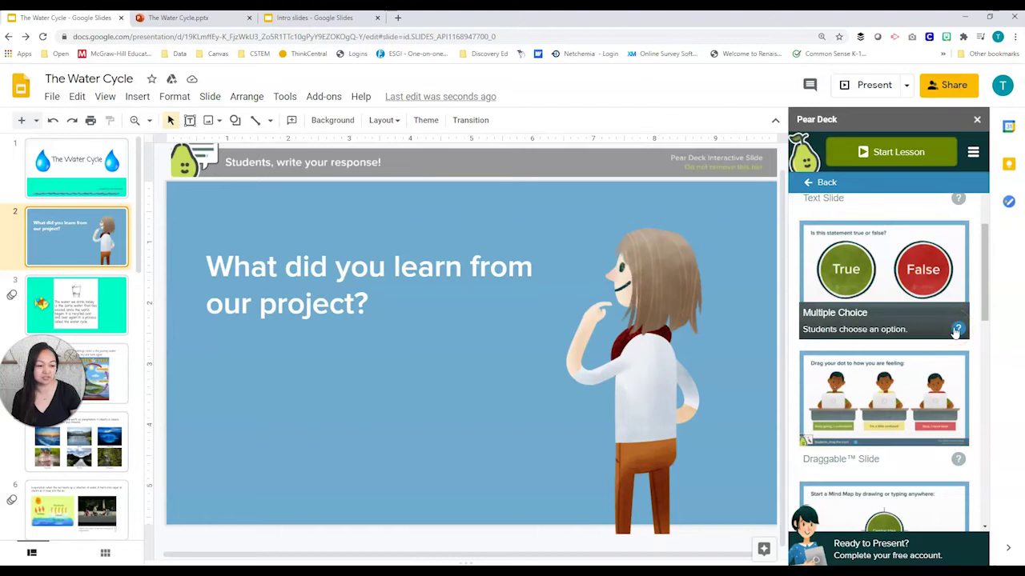
{"action": "scroll", "coordinate": [955, 331], "scroll_direction": "down", "scroll_amount": 2}
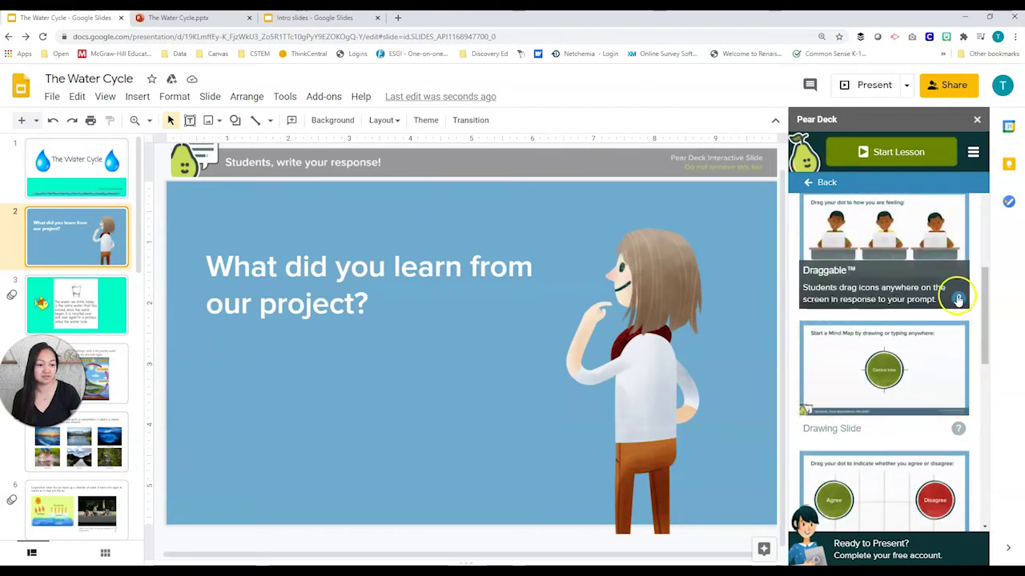
{"action": "scroll", "coordinate": [904, 356], "scroll_direction": "down", "scroll_amount": 2}
{"action": "scroll", "coordinate": [949, 344], "scroll_direction": "up", "scroll_amount": 1}
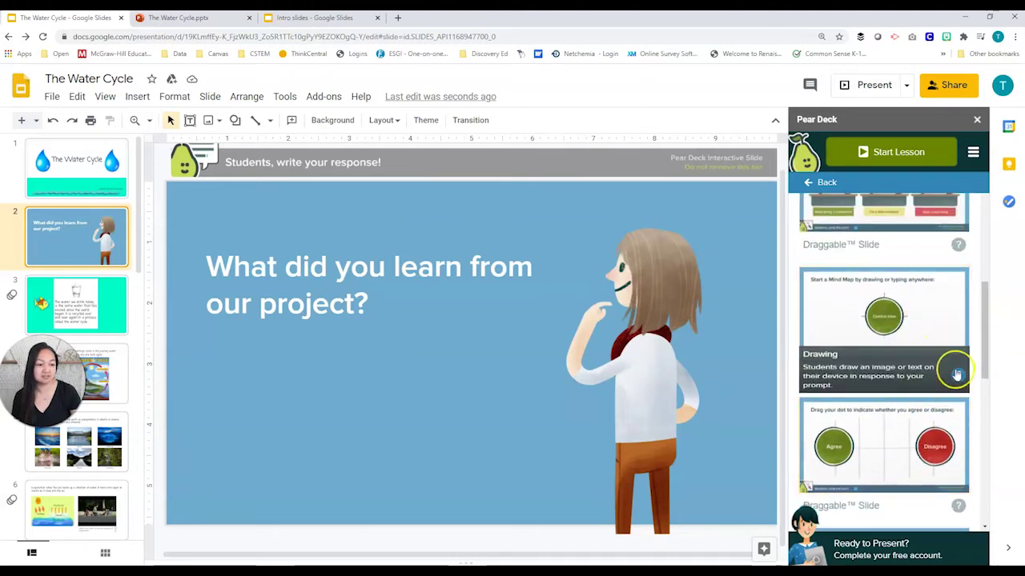
{"action": "scroll", "coordinate": [908, 322], "scroll_direction": "up", "scroll_amount": 3}
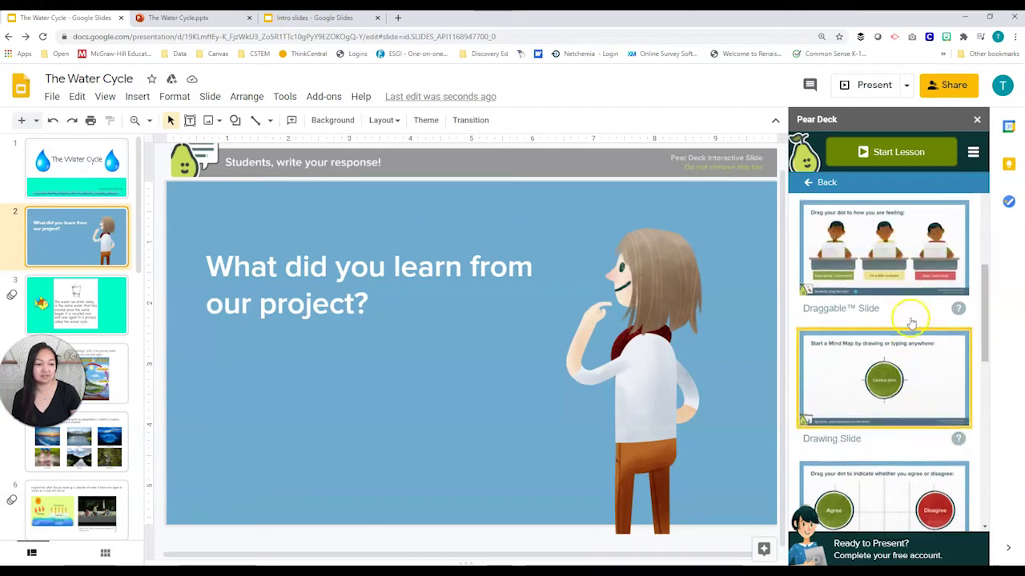
{"action": "scroll", "coordinate": [913, 323], "scroll_direction": "up", "scroll_amount": 2}
{"action": "scroll", "coordinate": [908, 320], "scroll_direction": "down", "scroll_amount": 3}
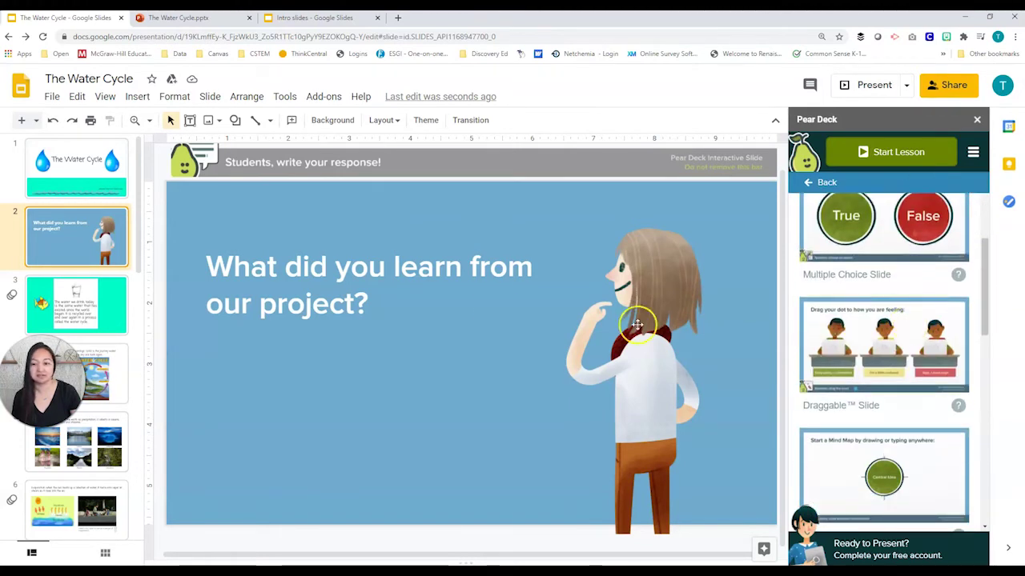
{"action": "scroll", "coordinate": [105, 330], "scroll_direction": "down", "scroll_amount": 2}
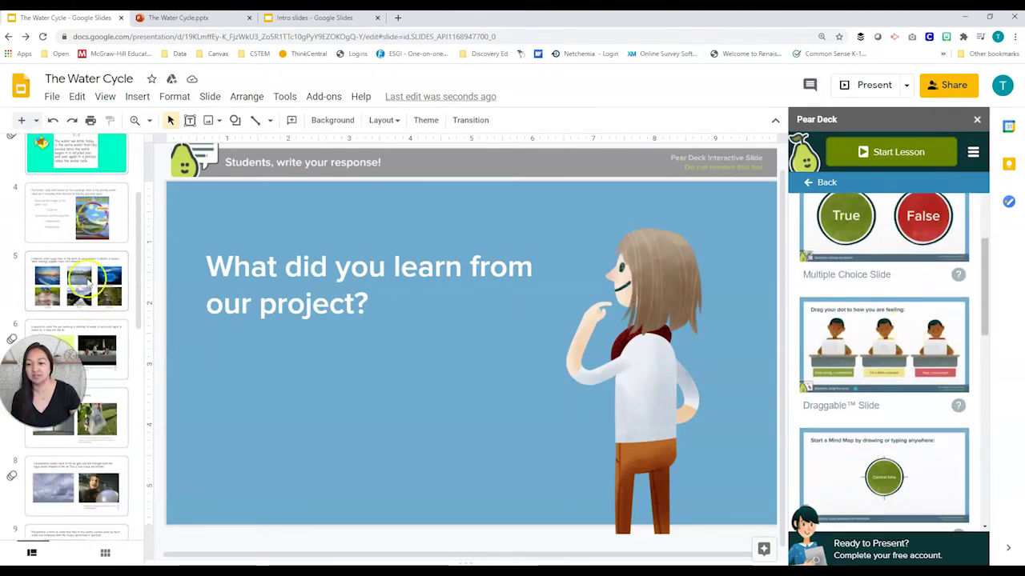
{"action": "left_click", "coordinate": [88, 240]}
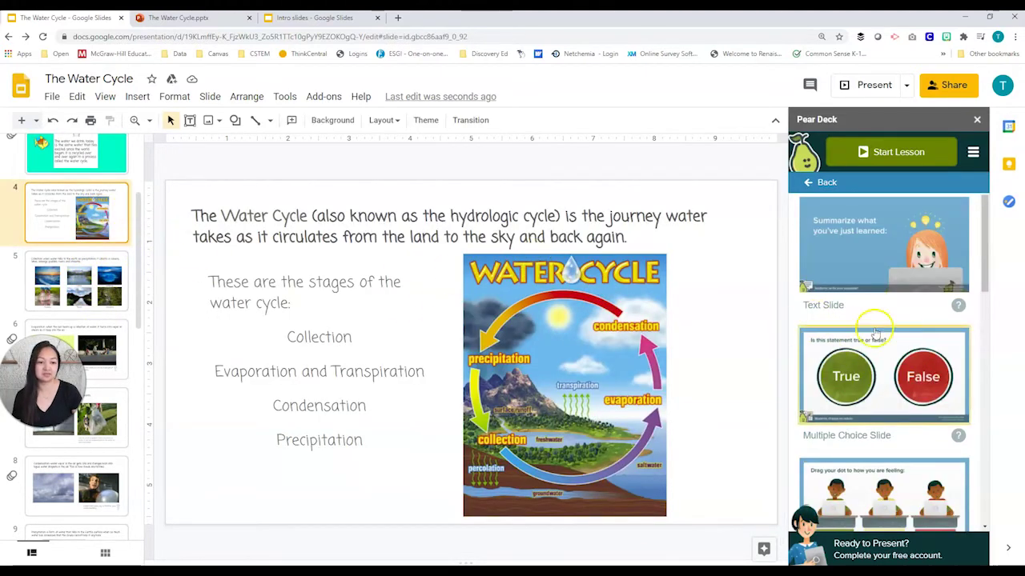
Insert a Pear Deck True/False slide after slide 4 reading 'The water cycle has 4 stages.'
{"action": "left_click_drag", "start_coordinate": [121, 253], "coordinate": [120, 249]}
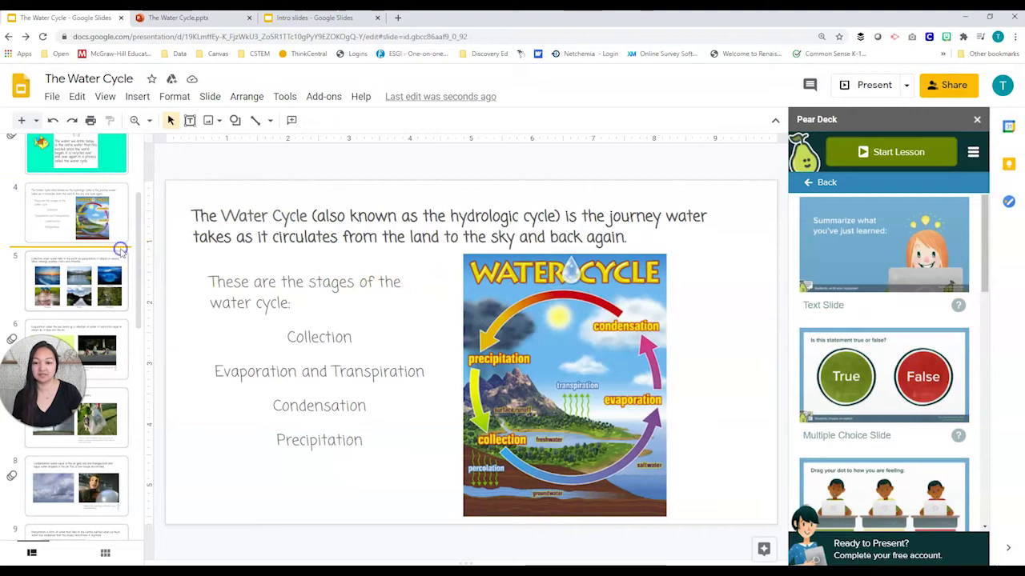
{"action": "left_click", "coordinate": [905, 373]}
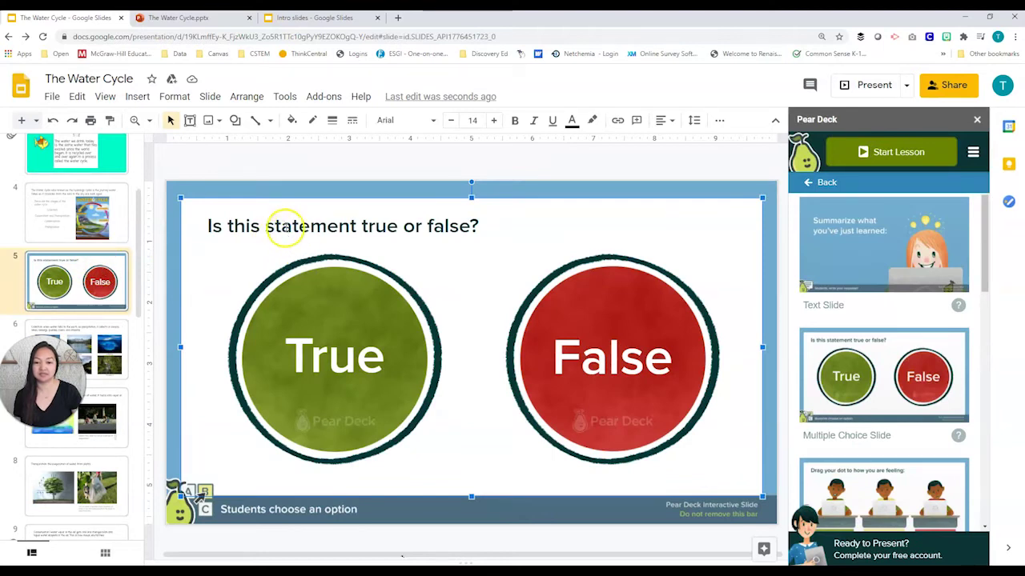
{"action": "triple_click", "coordinate": [284, 227]}
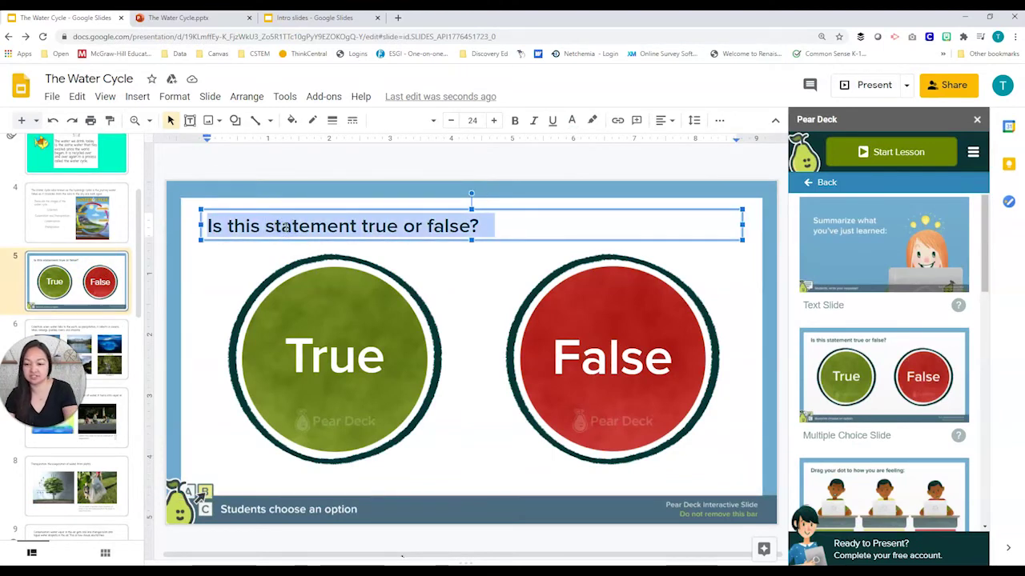
{"action": "type", "text": "The water cycle has 4 stage"}
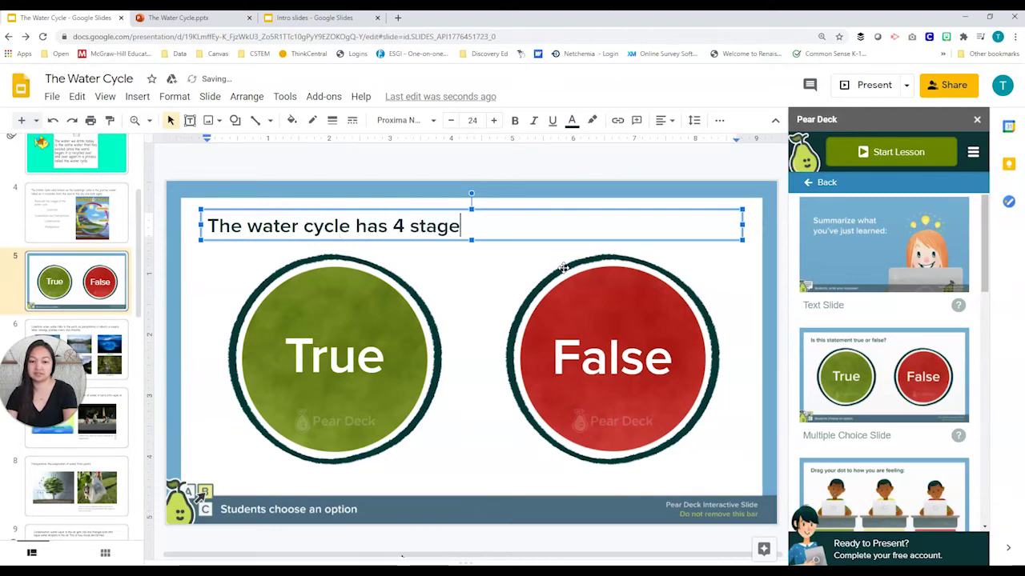
{"action": "type", "text": "s."}
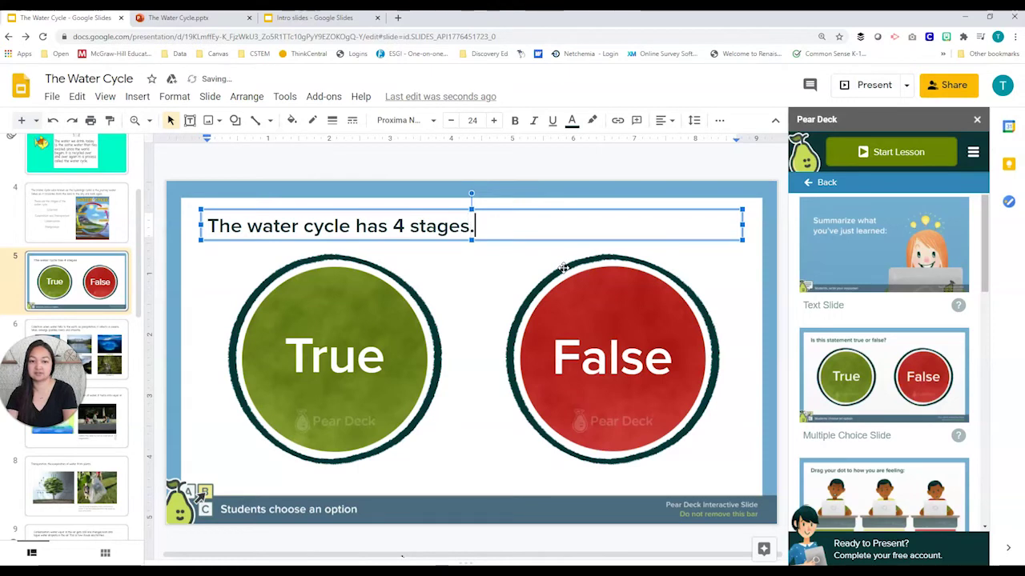
{"action": "left_click", "coordinate": [574, 204]}
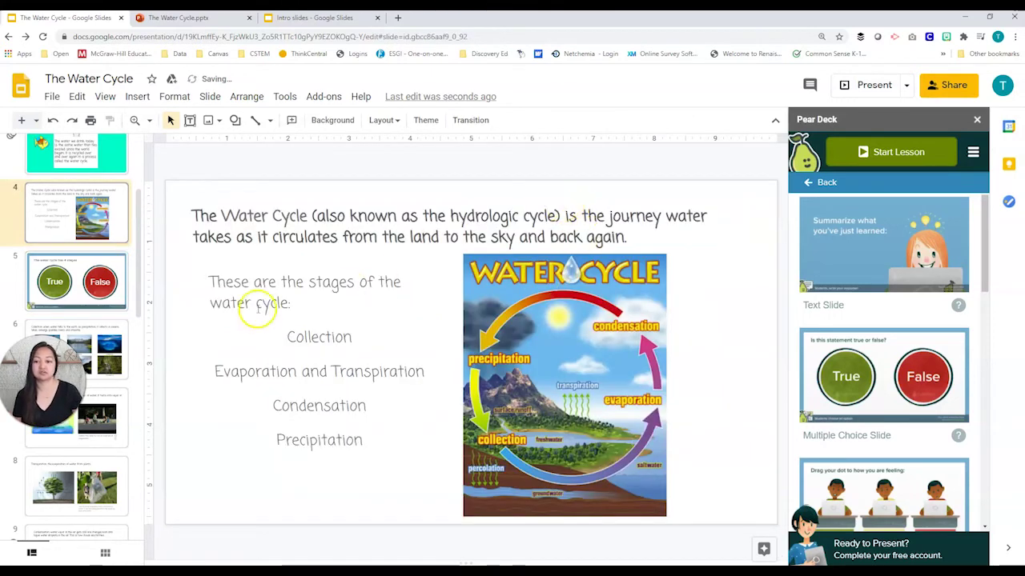
{"action": "left_click", "coordinate": [97, 297]}
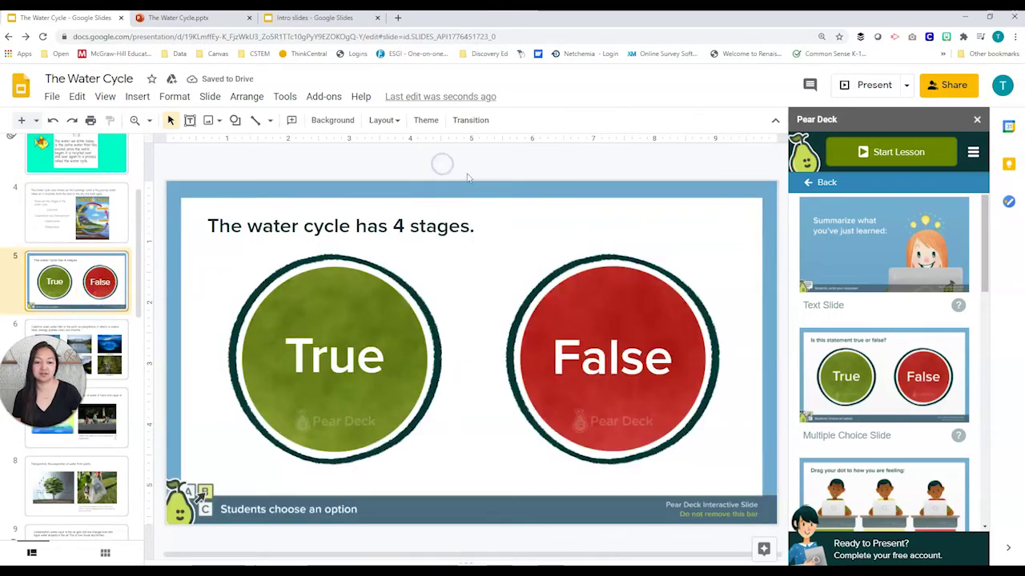
{"action": "left_click", "coordinate": [821, 181]}
From the End of Lesson templates, insert the 'Circle how you are feeling' drawing slide after the Congratulations slide
{"action": "left_click", "coordinate": [945, 268]}
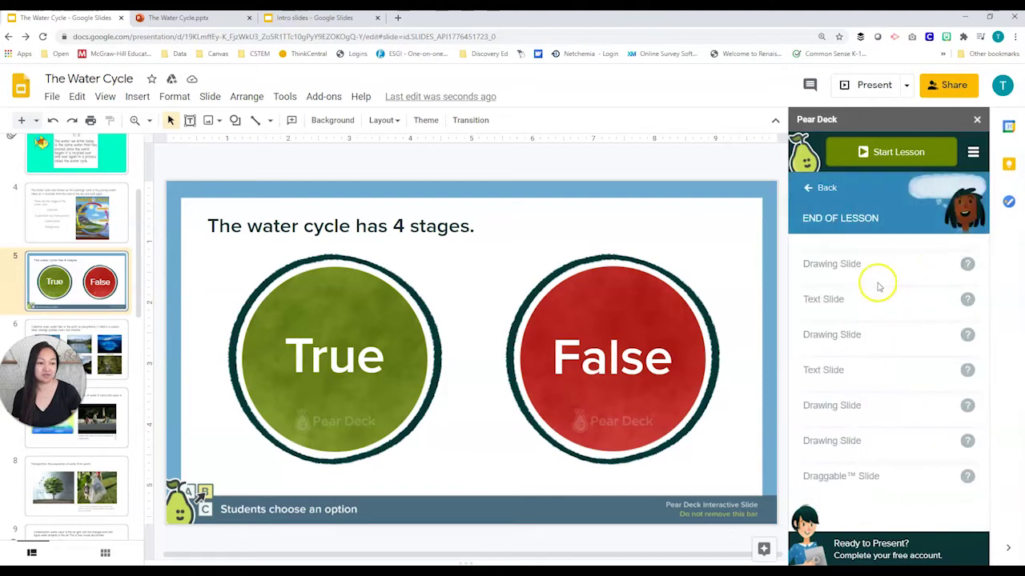
{"action": "scroll", "coordinate": [866, 308], "scroll_direction": "down", "scroll_amount": 2}
{"action": "scroll", "coordinate": [868, 309], "scroll_direction": "down", "scroll_amount": 2}
{"action": "scroll", "coordinate": [868, 310], "scroll_direction": "up", "scroll_amount": 1}
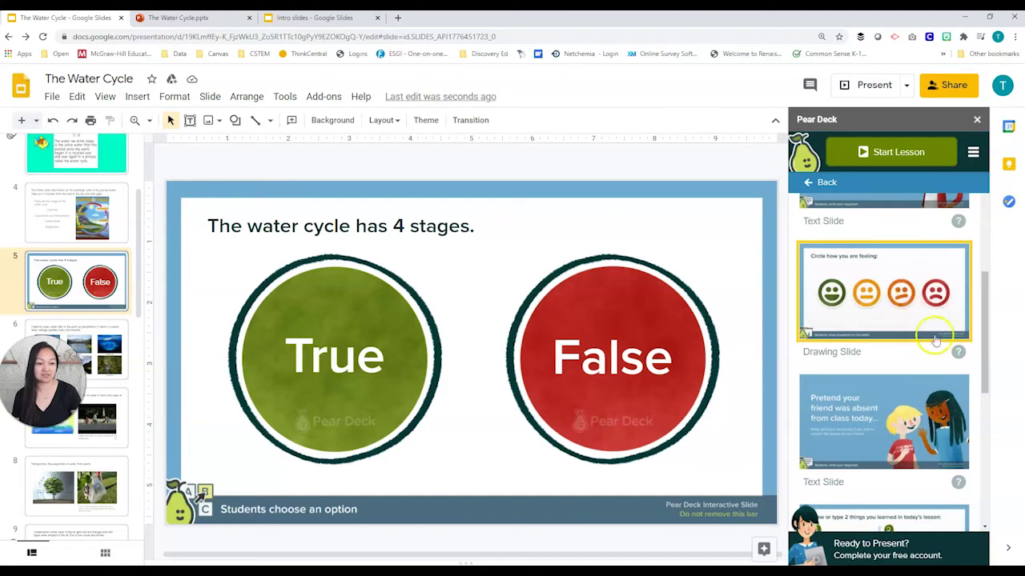
{"action": "mouse_move", "coordinate": [957, 352]}
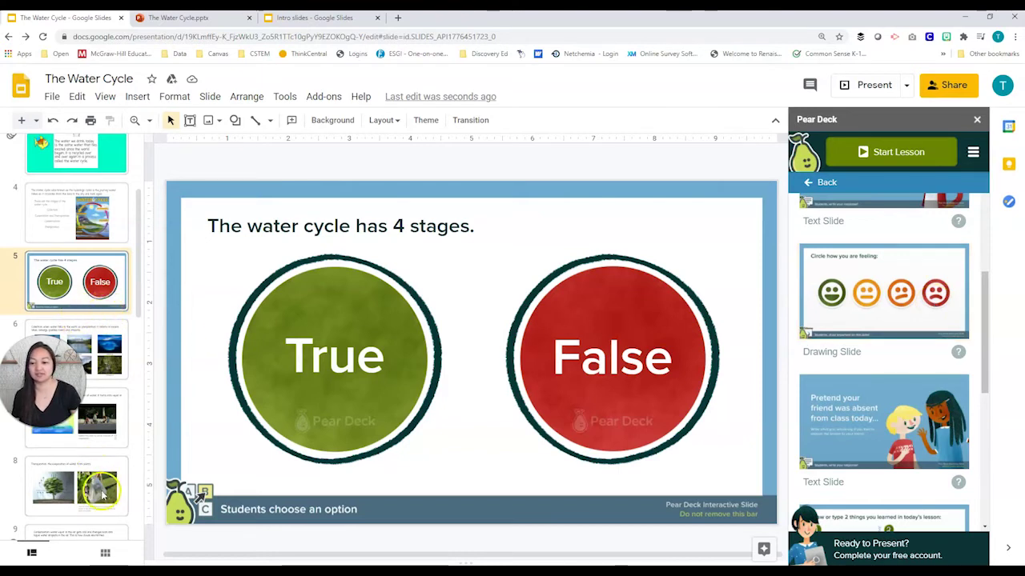
{"action": "scroll", "coordinate": [105, 318], "scroll_direction": "up", "scroll_amount": 1}
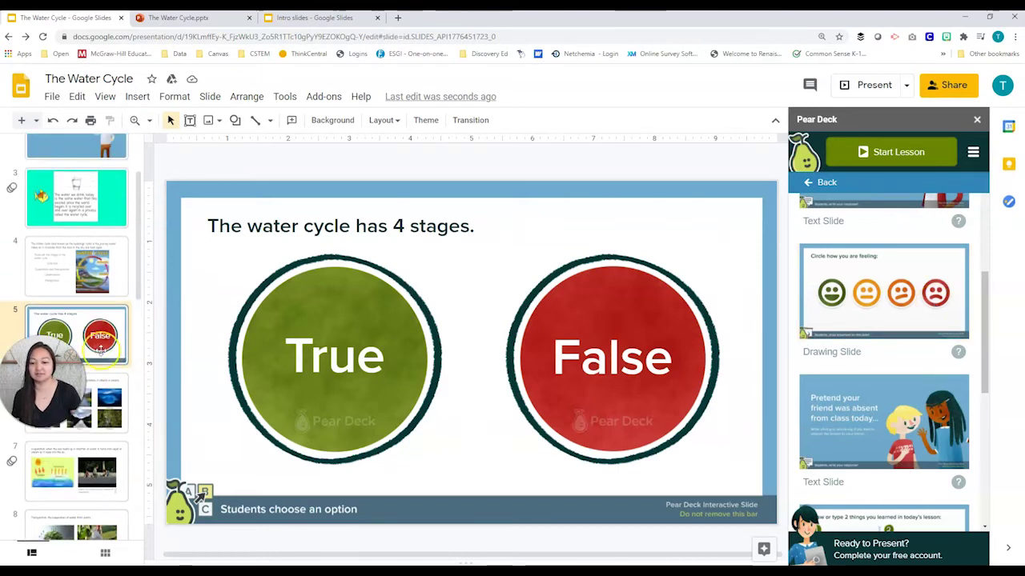
{"action": "scroll", "coordinate": [100, 350], "scroll_direction": "down", "scroll_amount": 4}
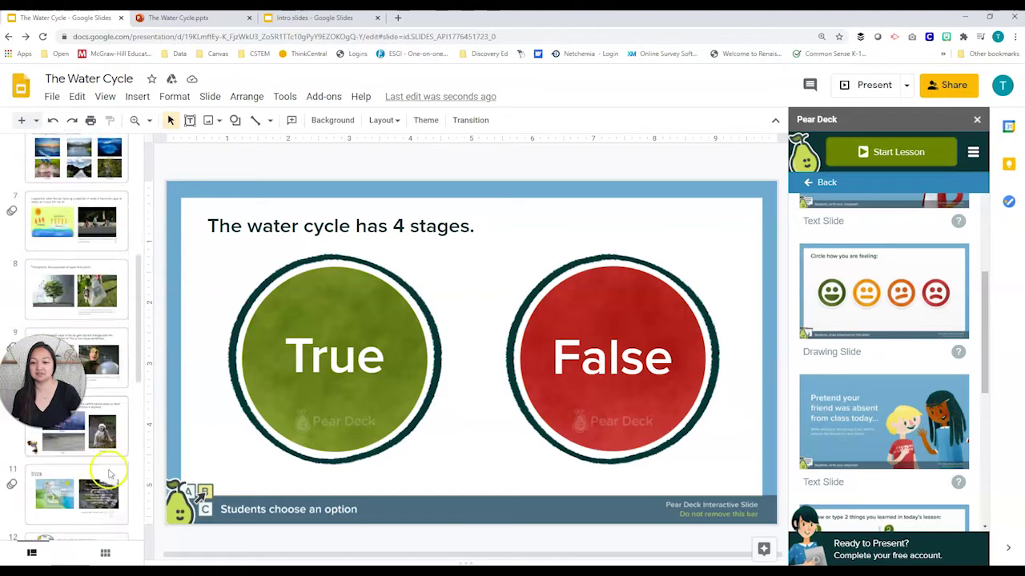
{"action": "scroll", "coordinate": [110, 473], "scroll_direction": "down", "scroll_amount": 7}
{"action": "left_click", "coordinate": [109, 468]}
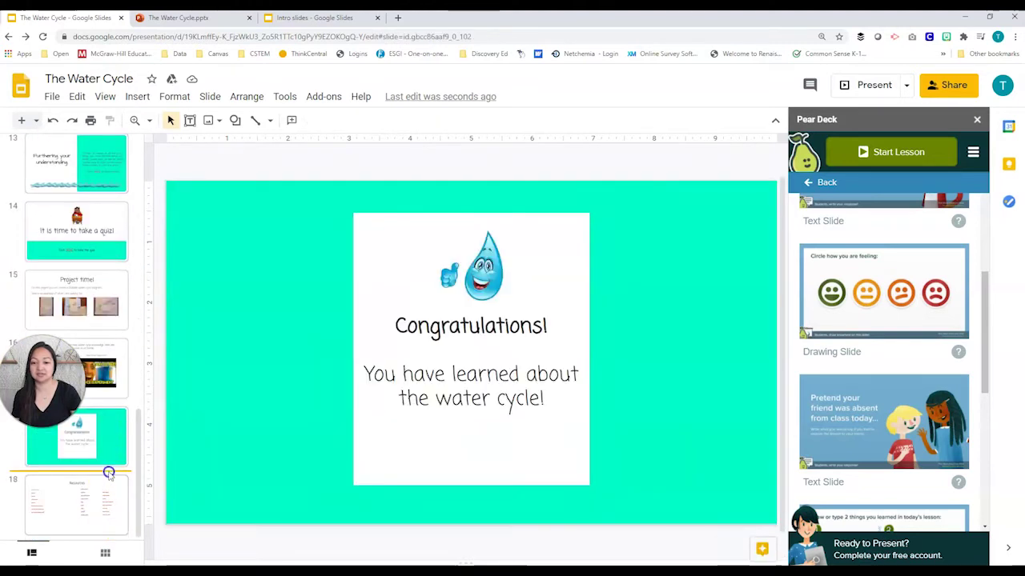
{"action": "left_click", "coordinate": [880, 293]}
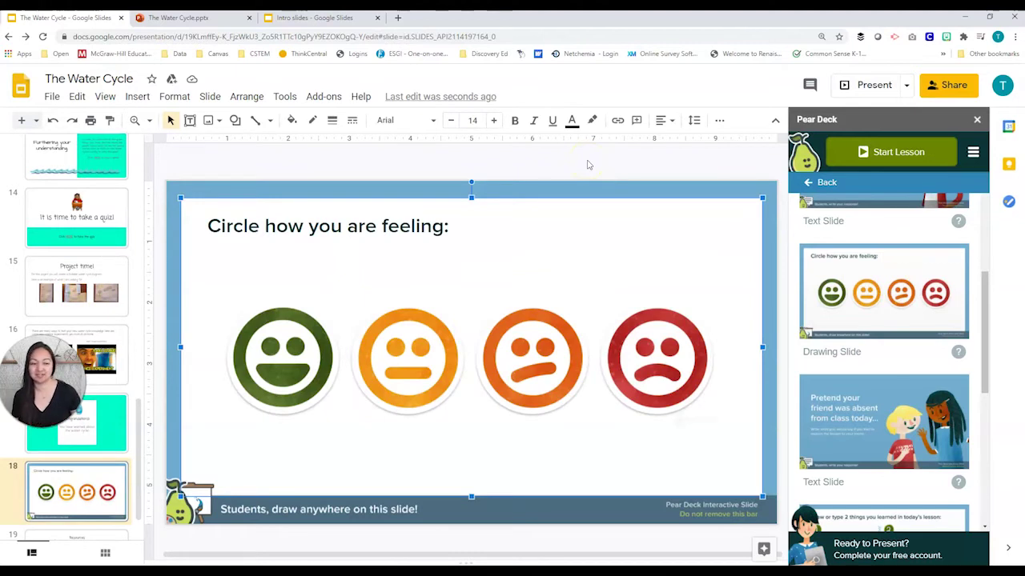
{"action": "left_click", "coordinate": [809, 183]}
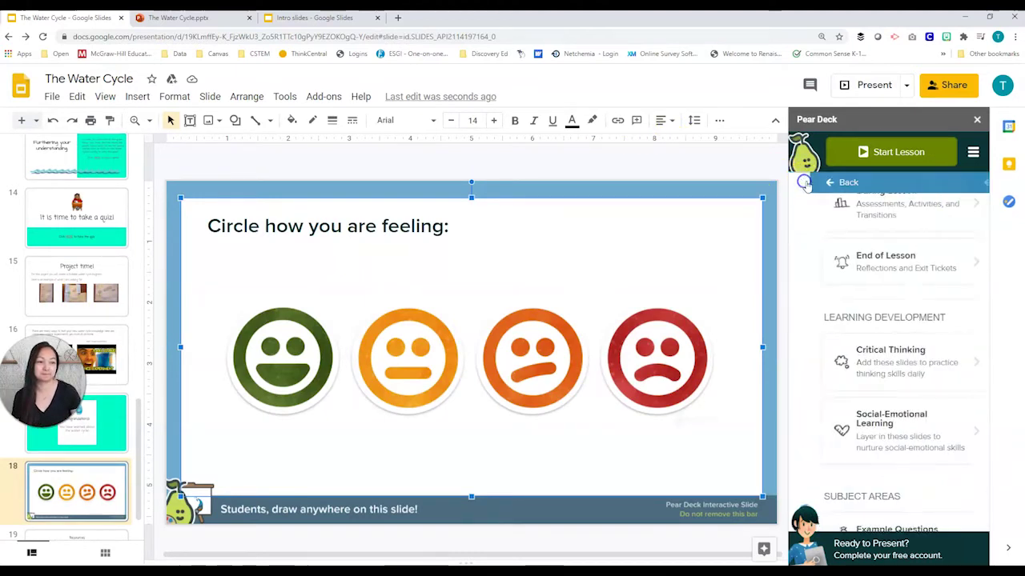
{"action": "scroll", "coordinate": [833, 248], "scroll_direction": "up", "scroll_amount": 3}
{"action": "scroll", "coordinate": [841, 253], "scroll_direction": "down", "scroll_amount": 2}
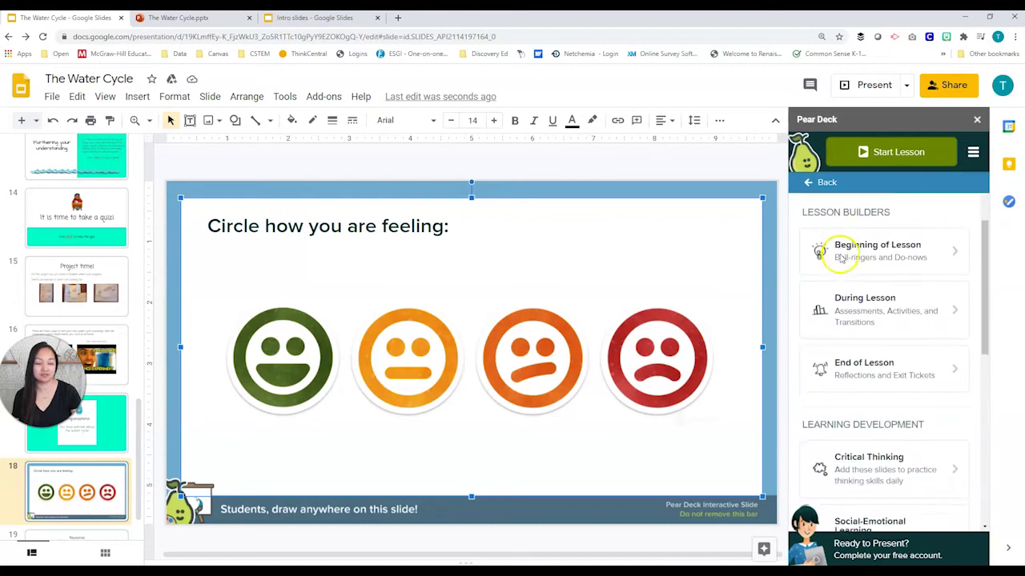
{"action": "scroll", "coordinate": [852, 260], "scroll_direction": "down", "scroll_amount": 3}
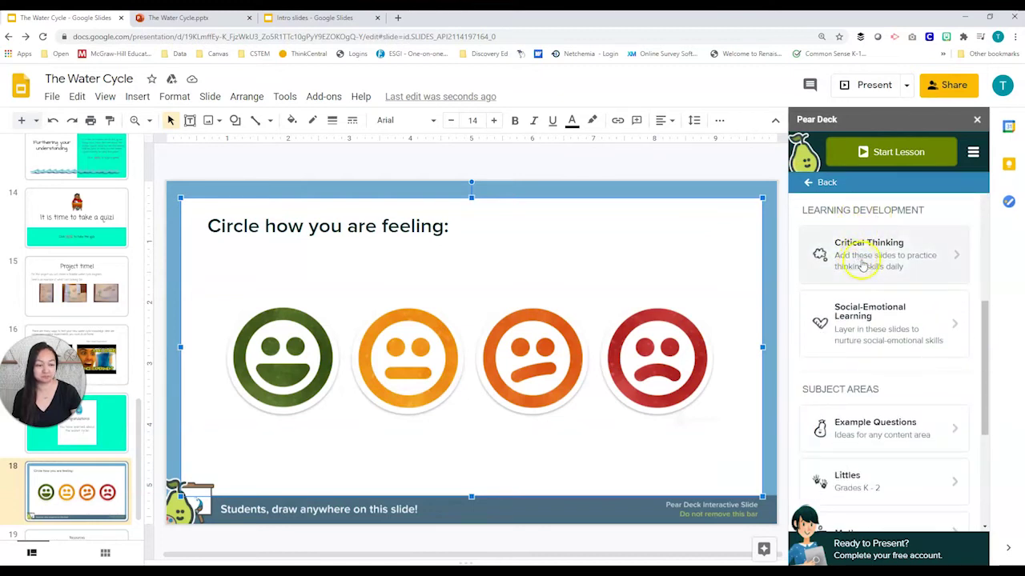
{"action": "left_click", "coordinate": [952, 261]}
{"action": "scroll", "coordinate": [960, 277], "scroll_direction": "down", "scroll_amount": 3}
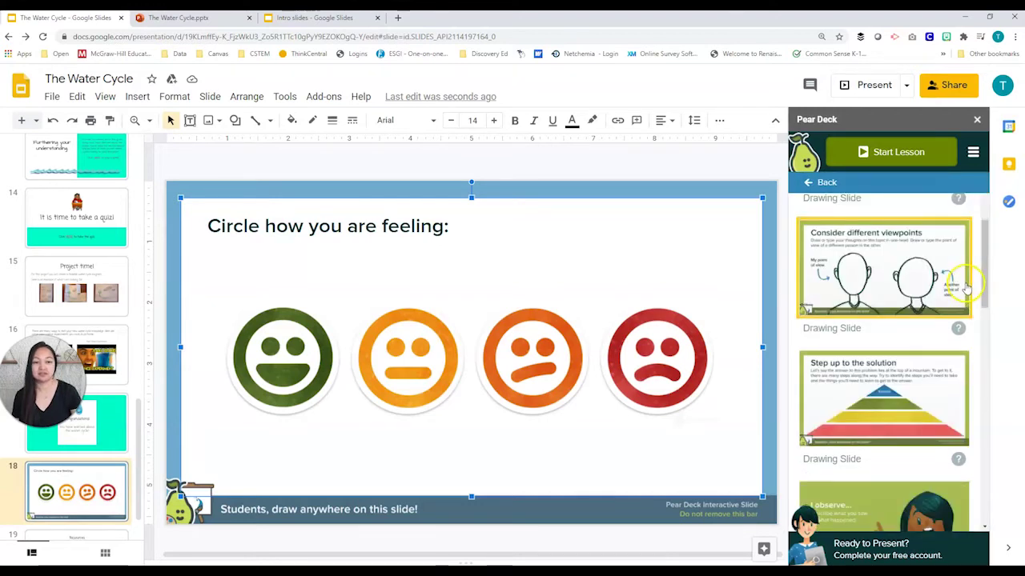
{"action": "scroll", "coordinate": [928, 316], "scroll_direction": "down", "scroll_amount": 2}
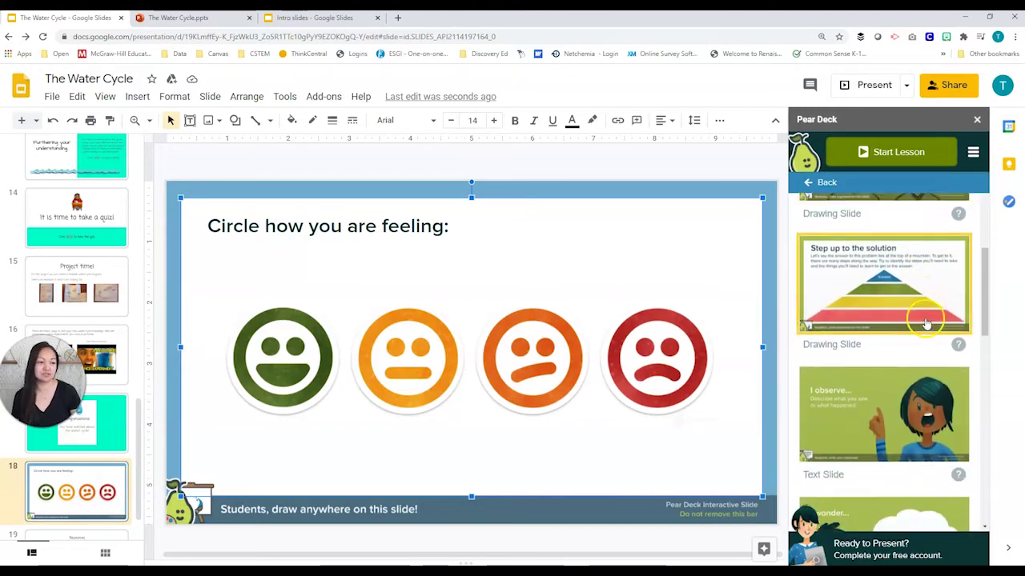
{"action": "scroll", "coordinate": [926, 323], "scroll_direction": "down", "scroll_amount": 2}
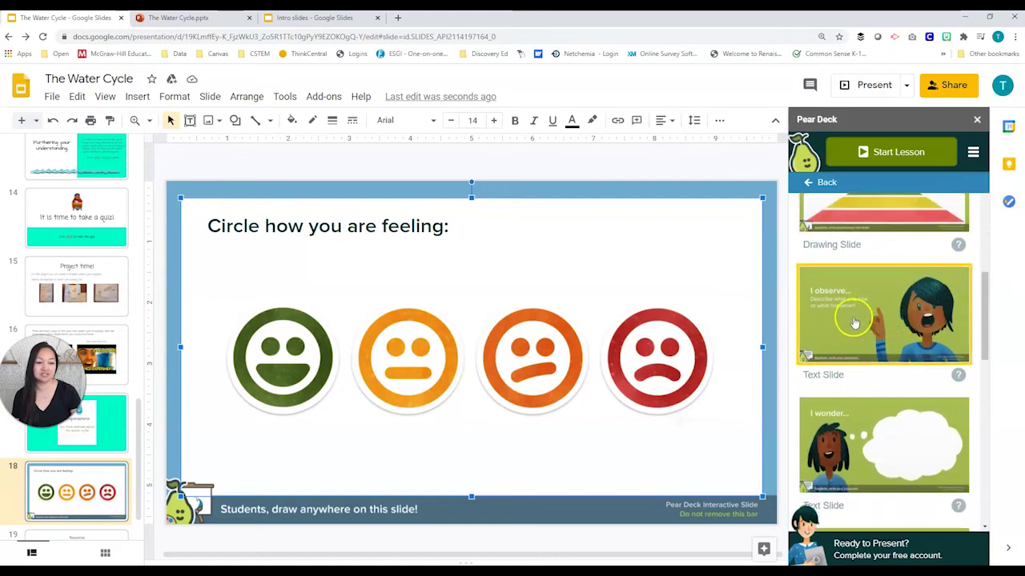
{"action": "scroll", "coordinate": [873, 324], "scroll_direction": "down", "scroll_amount": 2}
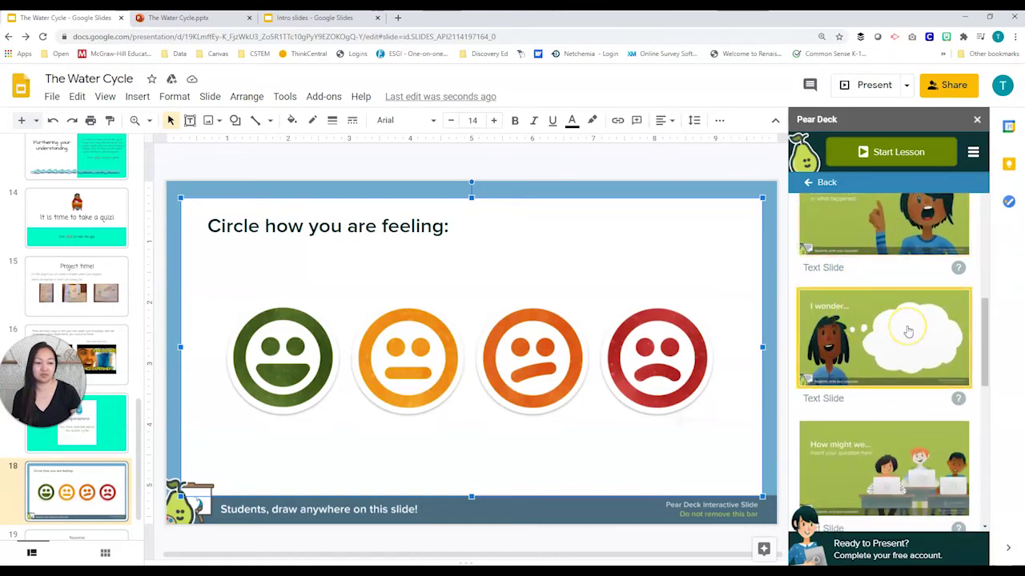
{"action": "scroll", "coordinate": [908, 331], "scroll_direction": "down", "scroll_amount": 6}
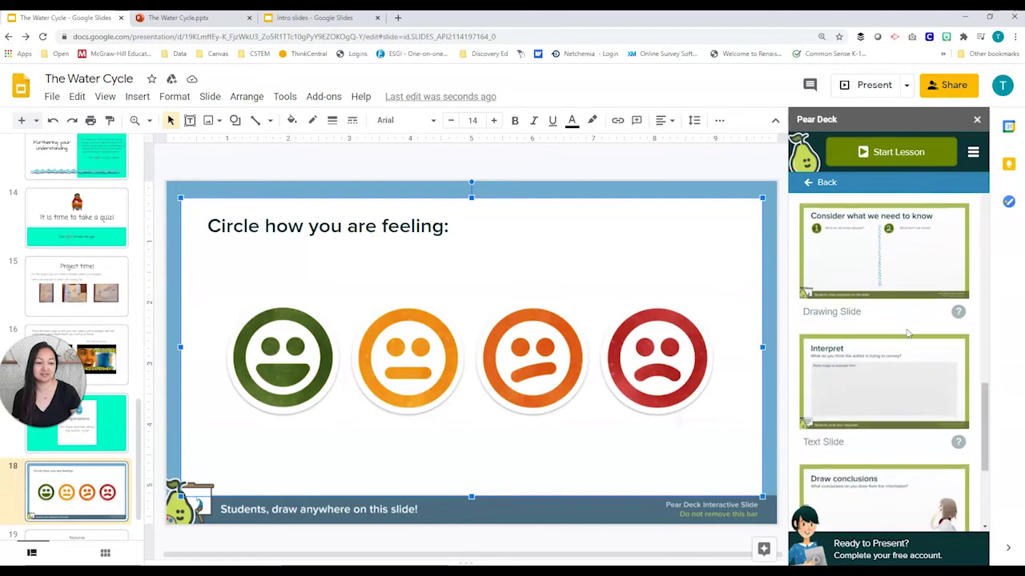
{"action": "mouse_move", "coordinate": [958, 418]}
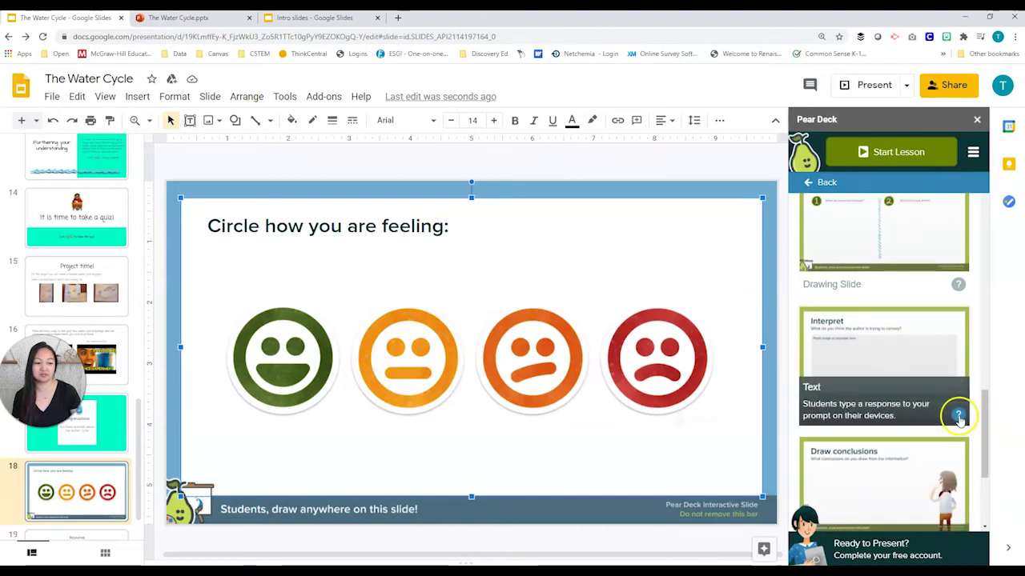
{"action": "scroll", "coordinate": [937, 408], "scroll_direction": "down", "scroll_amount": 3}
{"action": "mouse_move", "coordinate": [956, 386]}
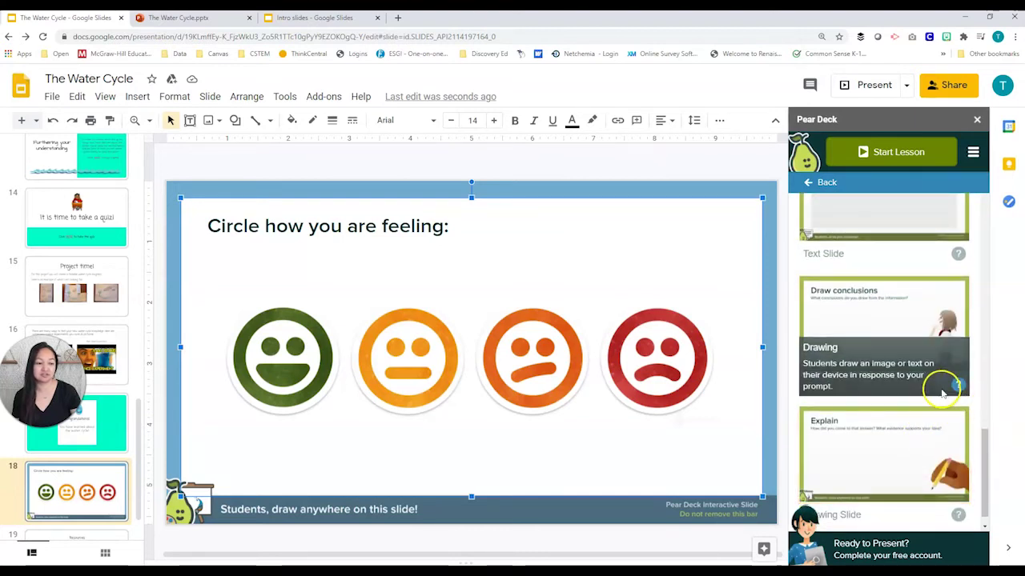
{"action": "scroll", "coordinate": [896, 404], "scroll_direction": "up", "scroll_amount": 12}
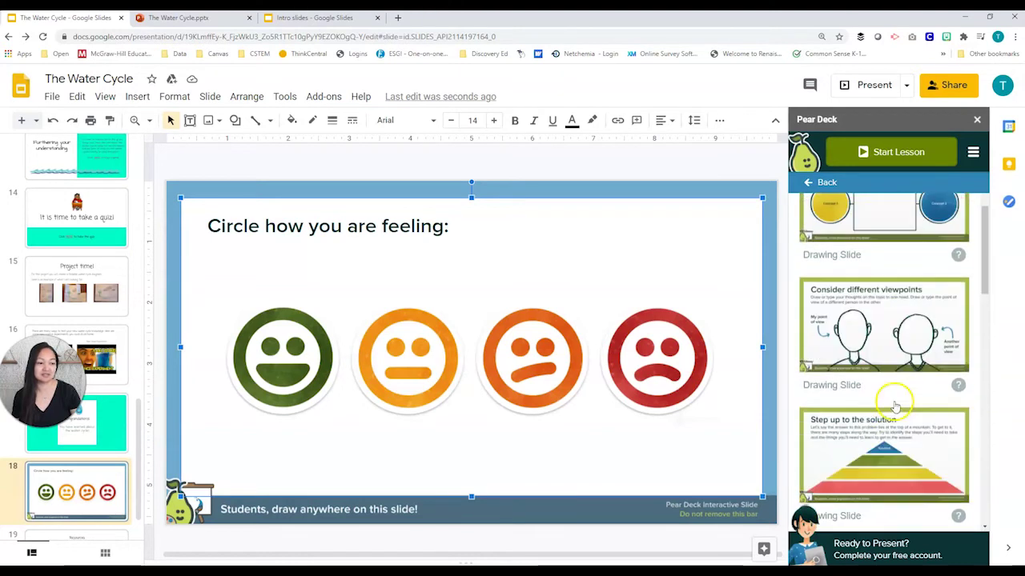
{"action": "scroll", "coordinate": [895, 407], "scroll_direction": "up", "scroll_amount": 3}
{"action": "left_click", "coordinate": [800, 188]}
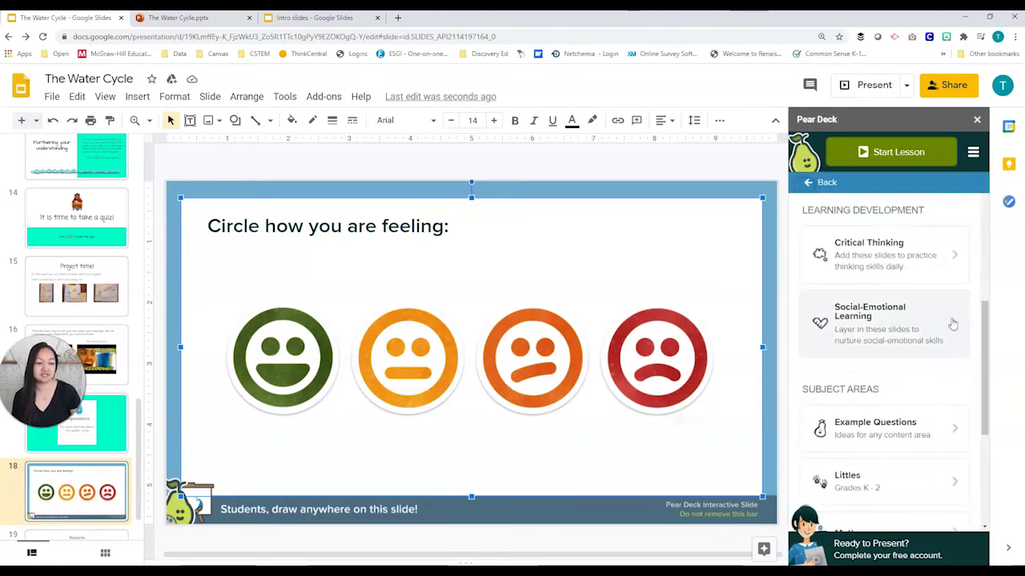
Browse the Social-Emotional Learning templates, previewing the Moment of Silence template
{"action": "left_click", "coordinate": [955, 325]}
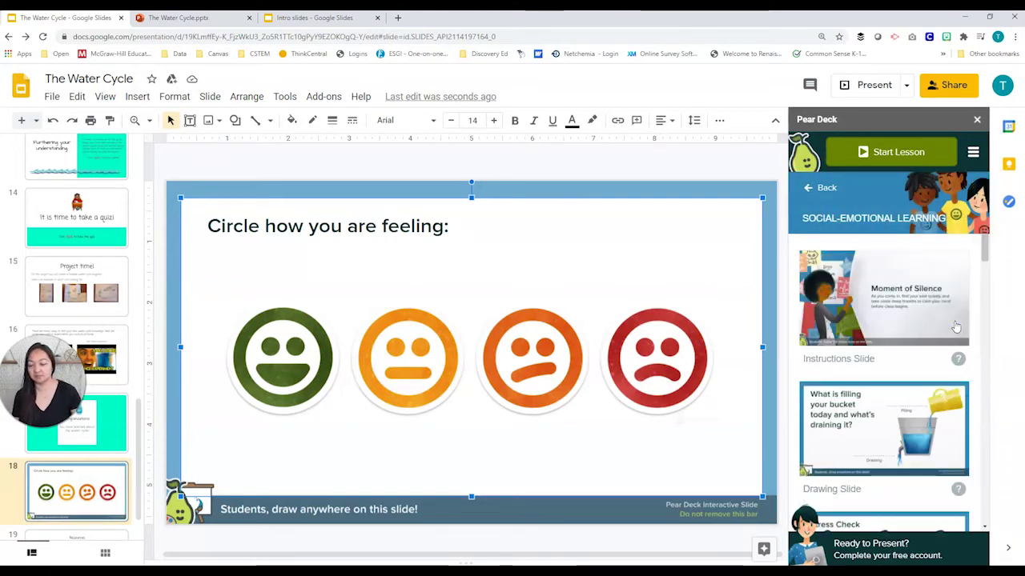
{"action": "left_click", "coordinate": [928, 333]}
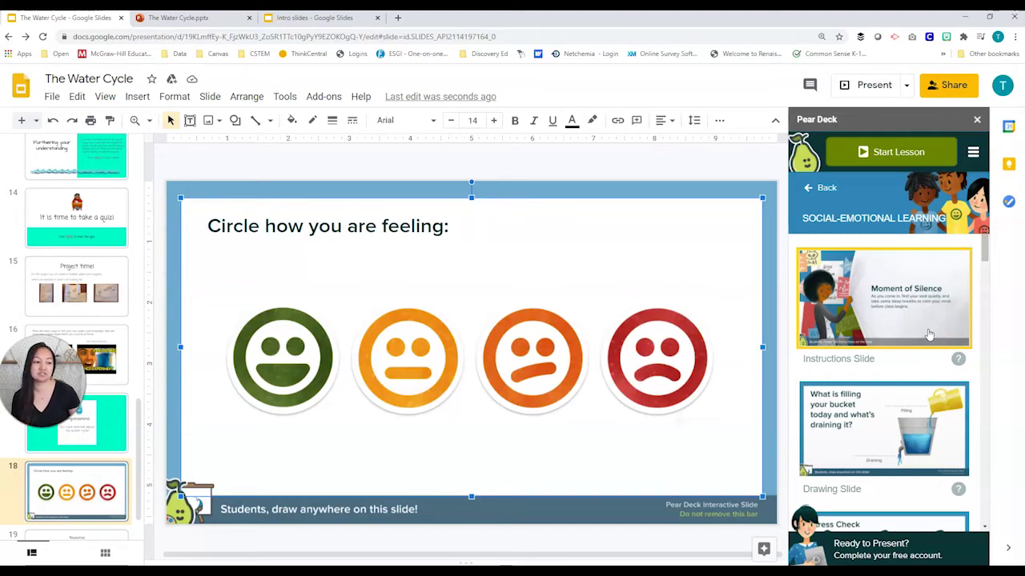
{"action": "scroll", "coordinate": [907, 327], "scroll_direction": "down", "scroll_amount": 2}
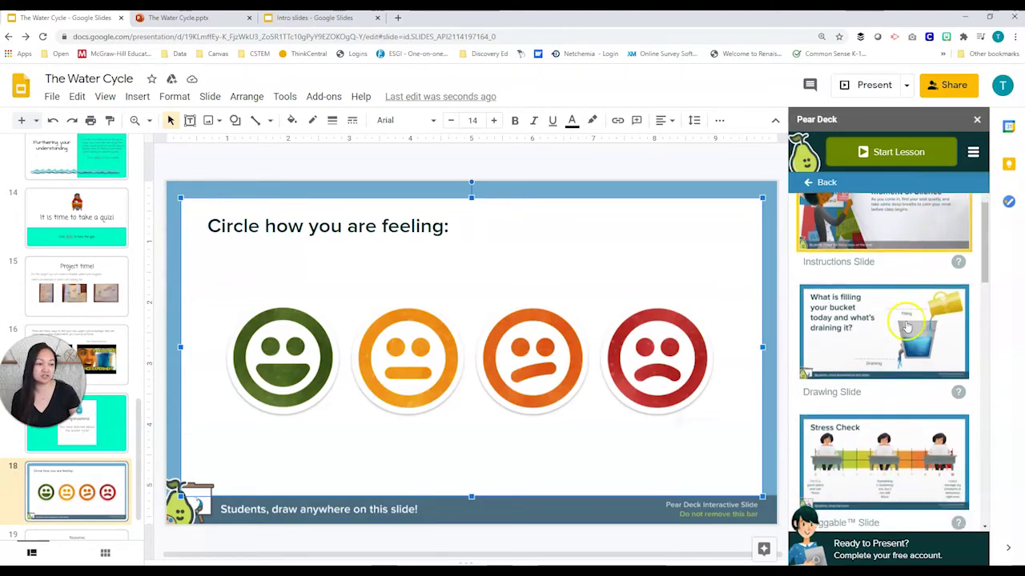
{"action": "scroll", "coordinate": [920, 330], "scroll_direction": "down", "scroll_amount": 1}
{"action": "scroll", "coordinate": [926, 332], "scroll_direction": "up", "scroll_amount": 2}
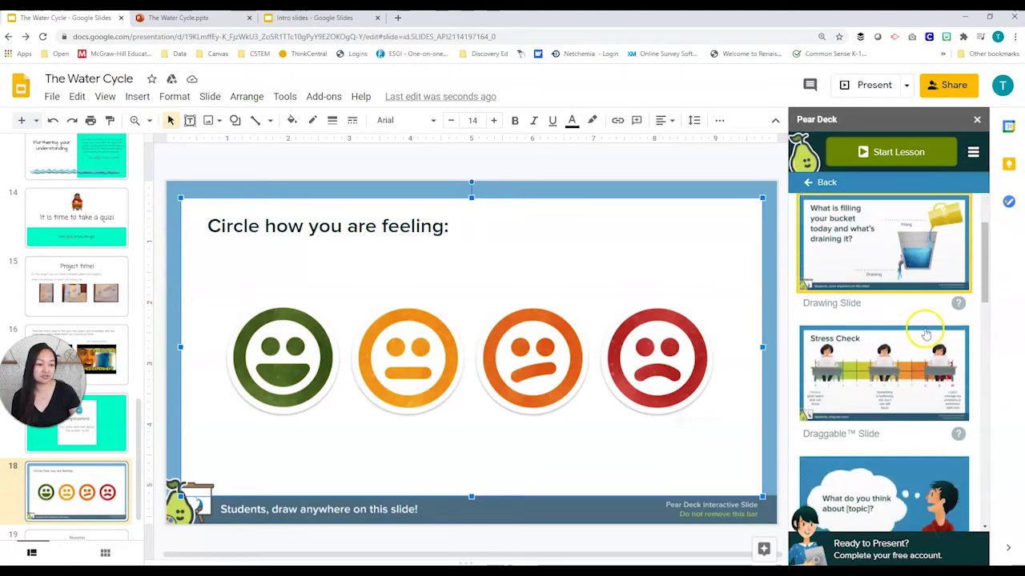
{"action": "scroll", "coordinate": [913, 344], "scroll_direction": "down", "scroll_amount": 2}
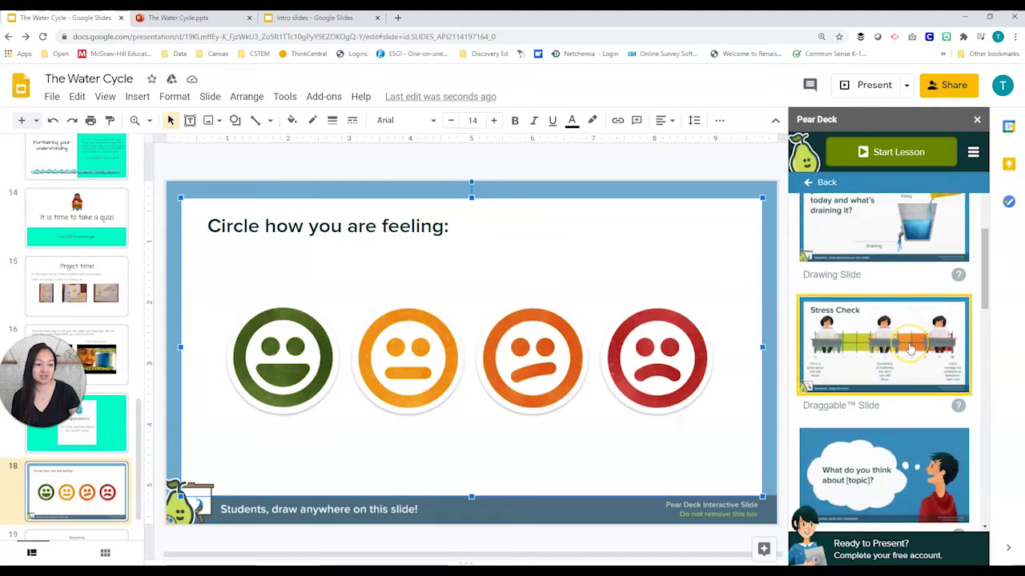
{"action": "scroll", "coordinate": [904, 346], "scroll_direction": "up", "scroll_amount": 1}
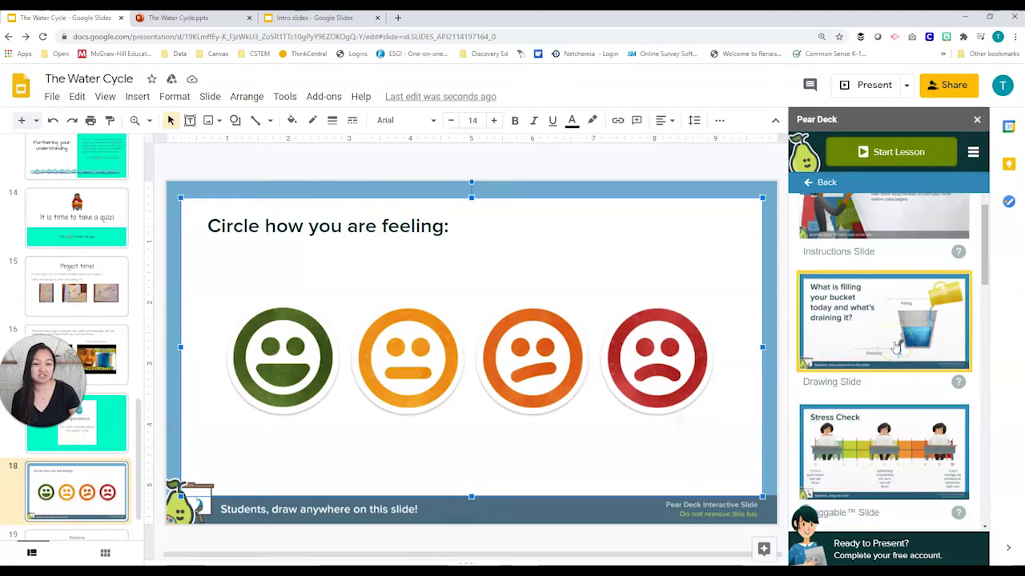
{"action": "scroll", "coordinate": [92, 252], "scroll_direction": "up", "scroll_amount": 10}
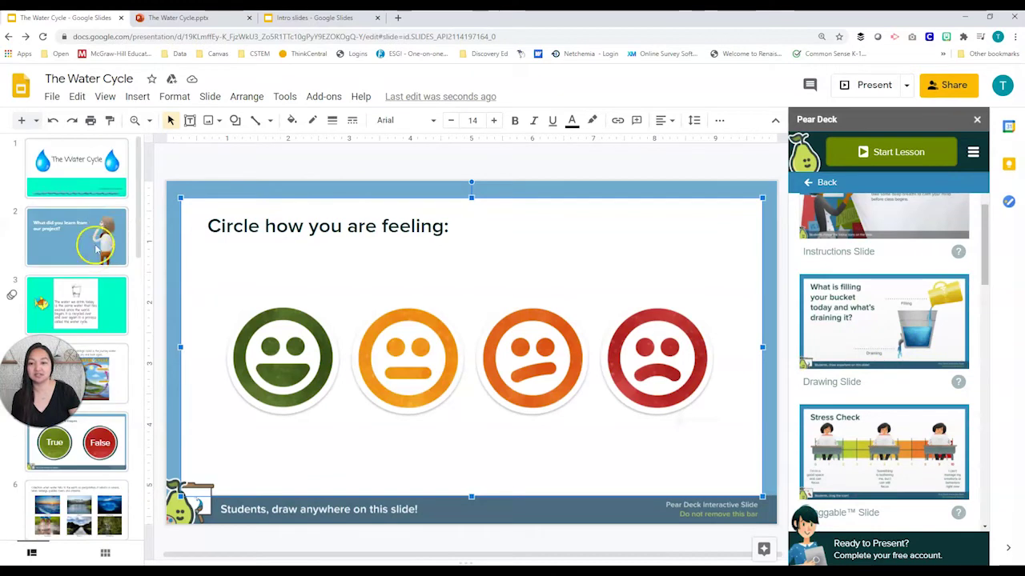
Insert the bucket filling and draining drawing slide and move it to the start of the deck
{"action": "left_click", "coordinate": [116, 144]}
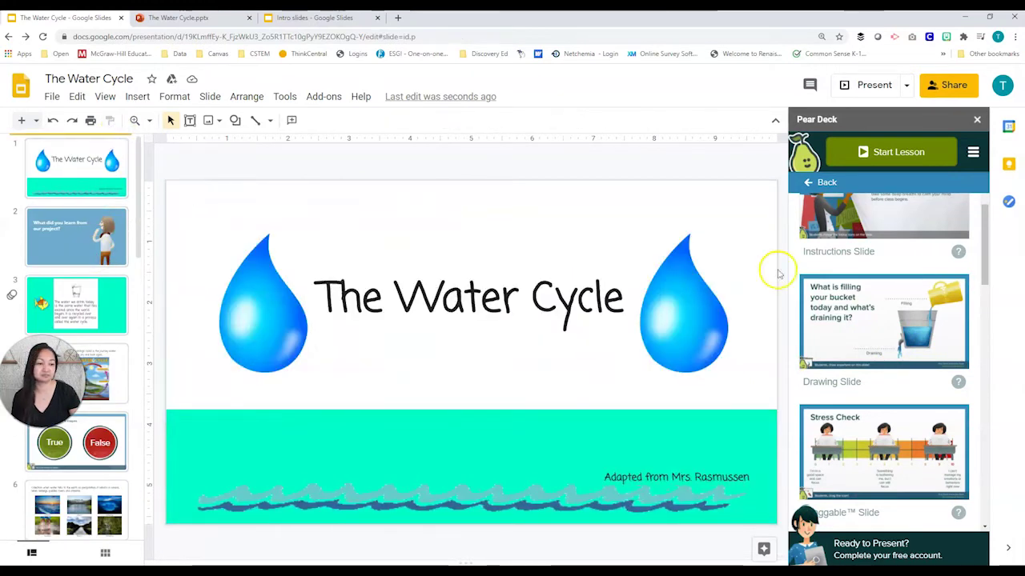
{"action": "left_click", "coordinate": [913, 339]}
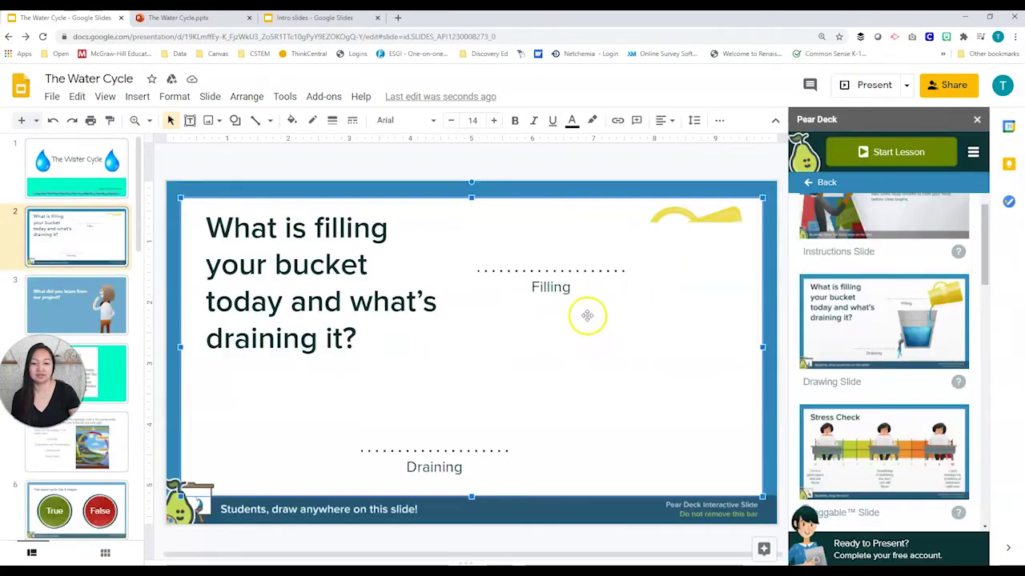
{"action": "left_click", "coordinate": [24, 241]}
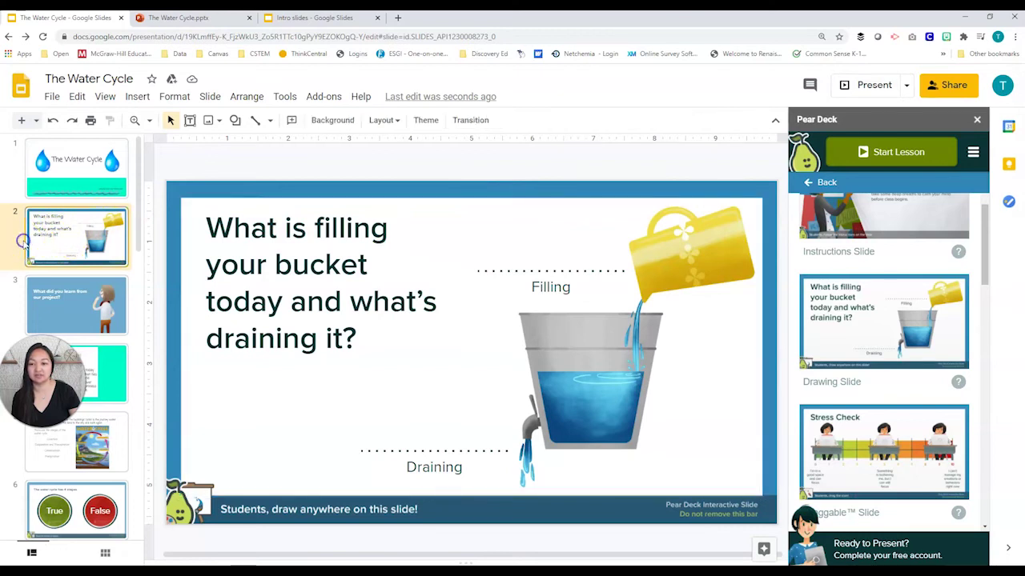
{"action": "left_click_drag", "start_coordinate": [73, 237], "coordinate": [76, 164]}
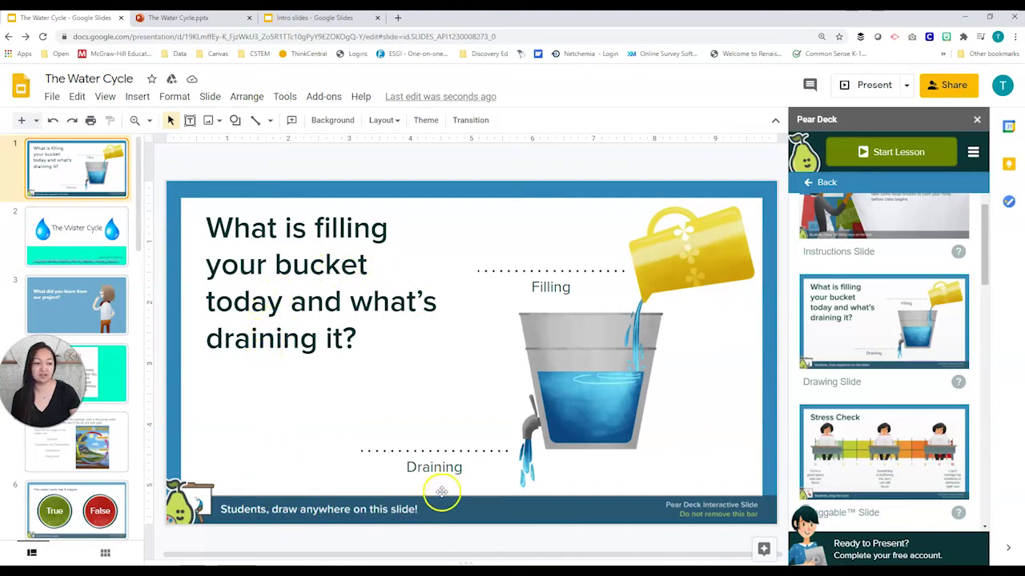
Add the Stress Check draggable slide from the Social-Emotional Learning templates
{"action": "scroll", "coordinate": [890, 380], "scroll_direction": "down", "scroll_amount": 3}
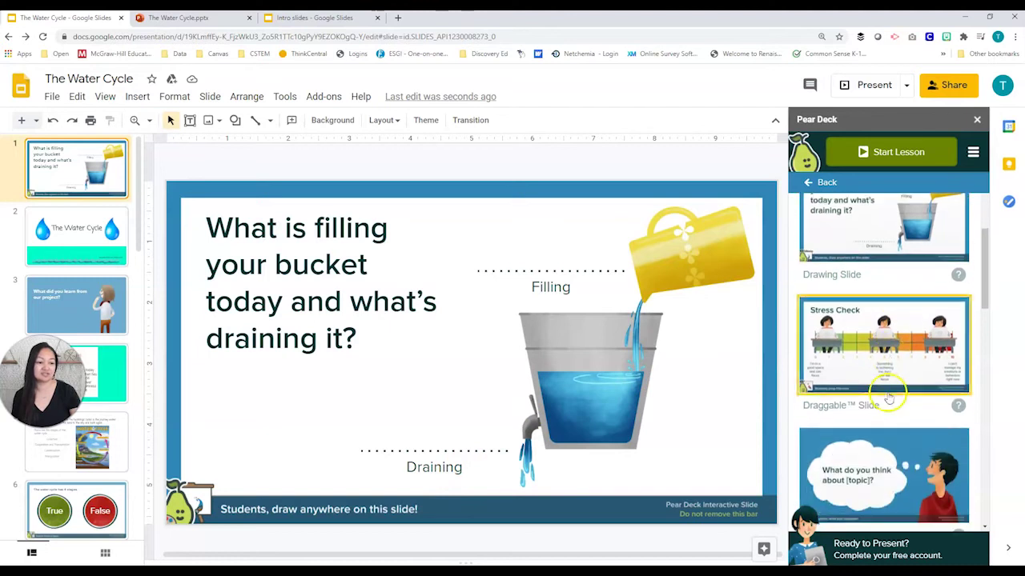
{"action": "scroll", "coordinate": [889, 385], "scroll_direction": "down", "scroll_amount": 5}
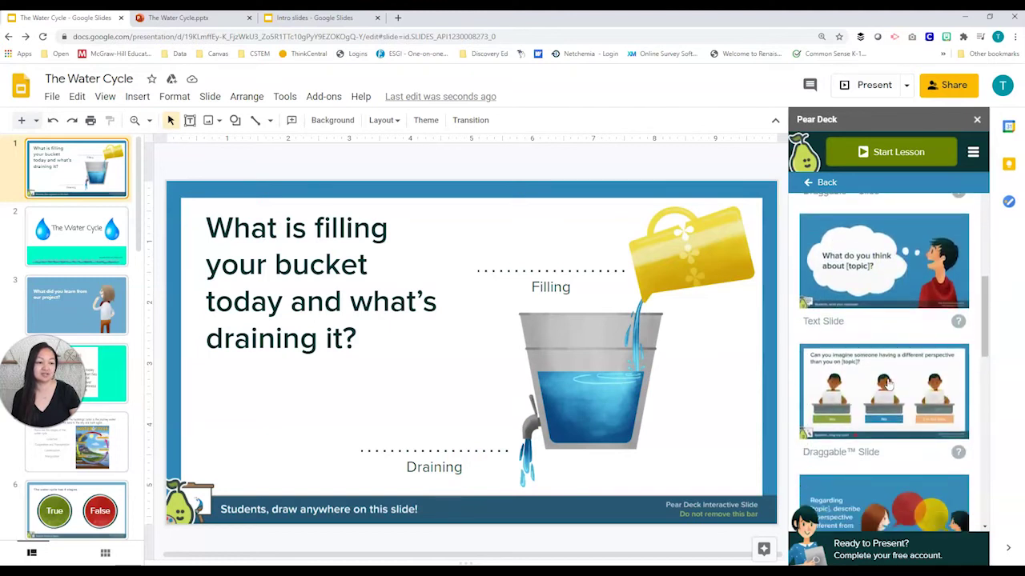
{"action": "scroll", "coordinate": [889, 385], "scroll_direction": "down", "scroll_amount": 3}
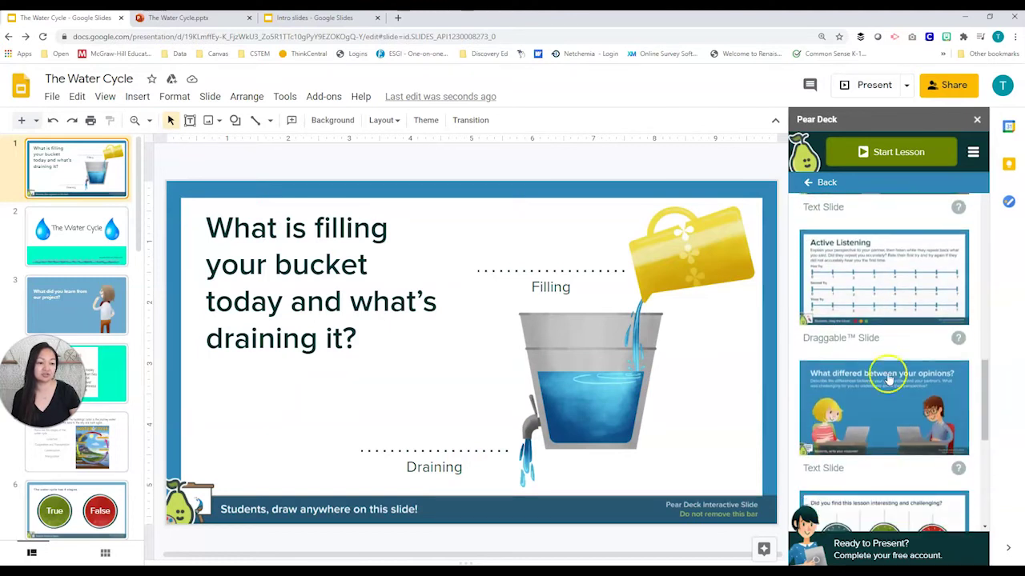
{"action": "left_click", "coordinate": [806, 183]}
{"action": "left_click", "coordinate": [881, 343]}
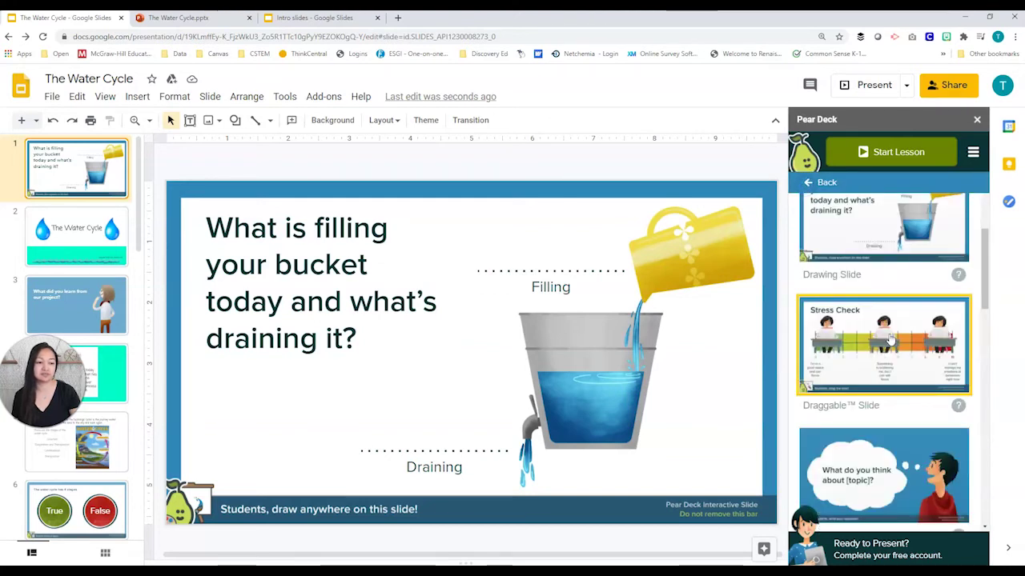
{"action": "left_click", "coordinate": [890, 339]}
{"action": "left_click", "coordinate": [878, 336]}
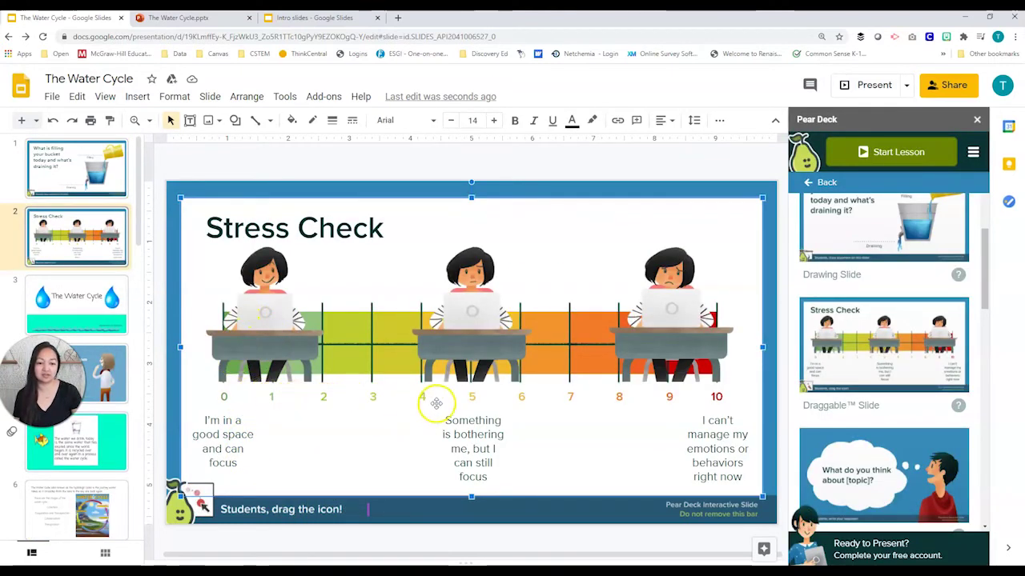
Look through the Littles templates for grades K–2, then go back to the template categories
{"action": "scroll", "coordinate": [869, 328], "scroll_direction": "down", "scroll_amount": 10}
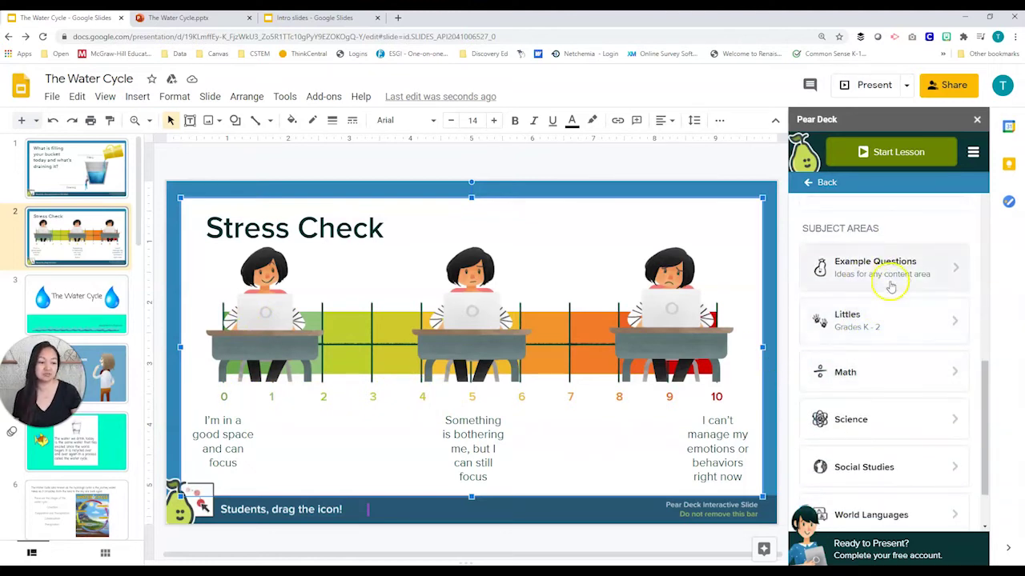
{"action": "scroll", "coordinate": [895, 362], "scroll_direction": "down", "scroll_amount": 2}
{"action": "scroll", "coordinate": [895, 366], "scroll_direction": "up", "scroll_amount": 3}
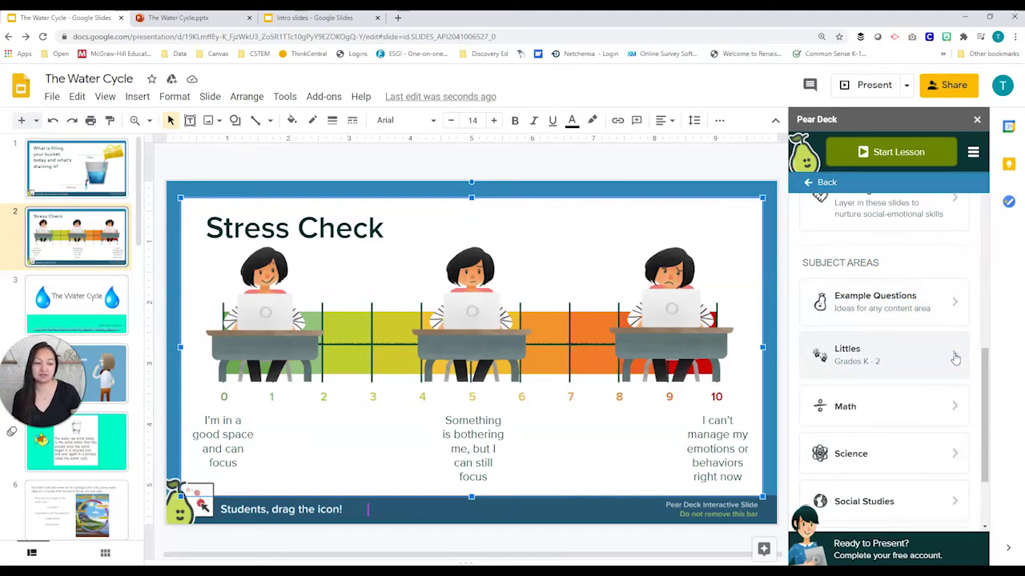
{"action": "left_click", "coordinate": [954, 357]}
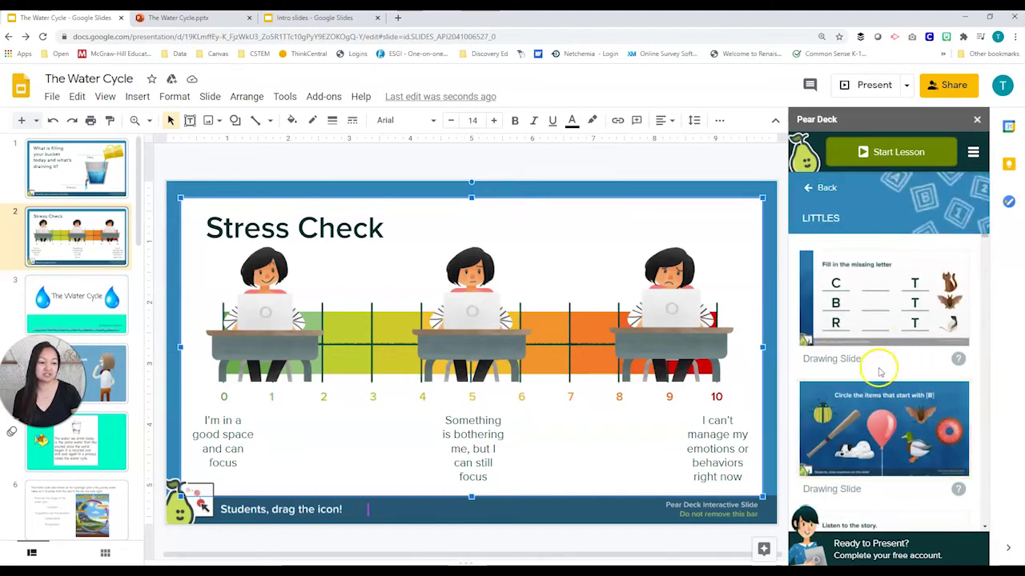
{"action": "scroll", "coordinate": [879, 373], "scroll_direction": "down", "scroll_amount": 3}
{"action": "scroll", "coordinate": [880, 374], "scroll_direction": "down", "scroll_amount": 3}
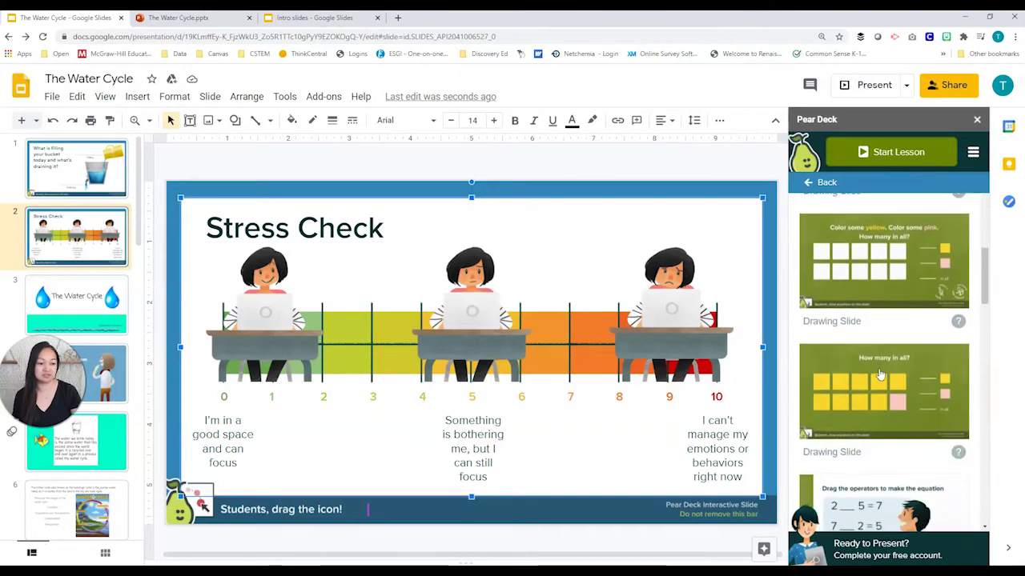
{"action": "scroll", "coordinate": [880, 374], "scroll_direction": "down", "scroll_amount": 3}
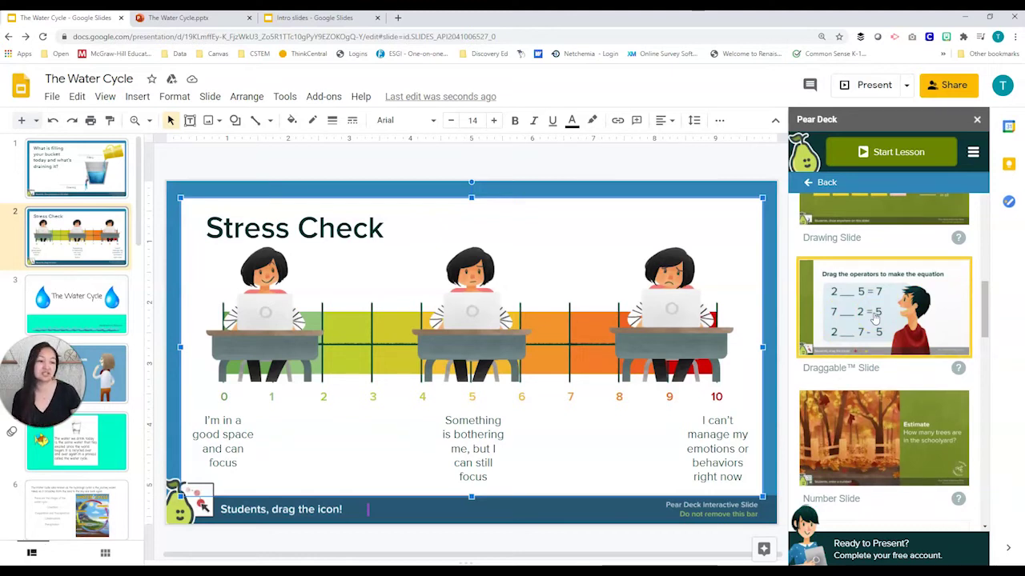
{"action": "scroll", "coordinate": [875, 319], "scroll_direction": "down", "scroll_amount": 2}
{"action": "scroll", "coordinate": [875, 319], "scroll_direction": "down", "scroll_amount": 5}
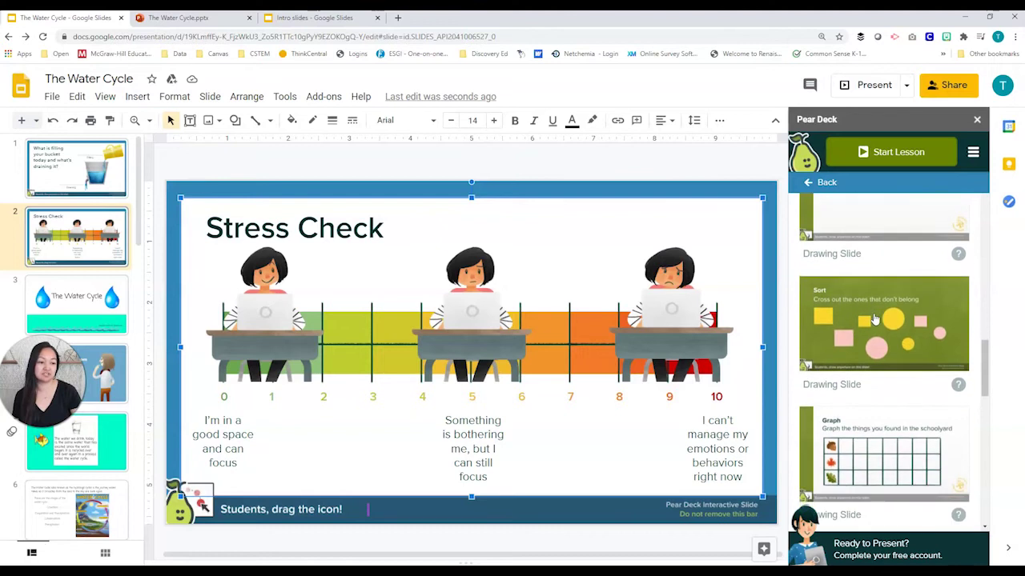
{"action": "scroll", "coordinate": [875, 319], "scroll_direction": "down", "scroll_amount": 2}
{"action": "left_click", "coordinate": [916, 284]}
{"action": "scroll", "coordinate": [903, 297], "scroll_direction": "down", "scroll_amount": 4}
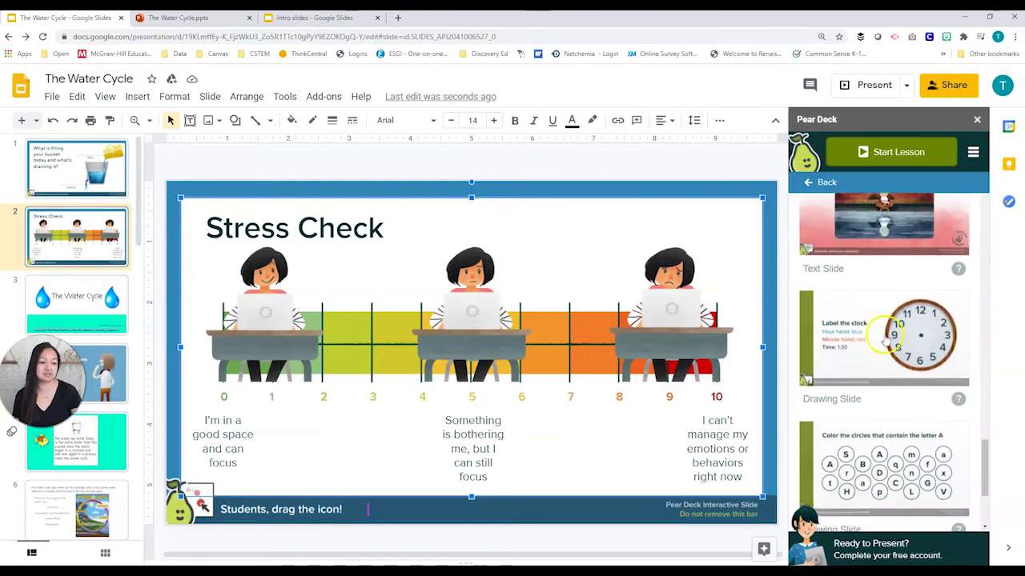
{"action": "left_click", "coordinate": [816, 182]}
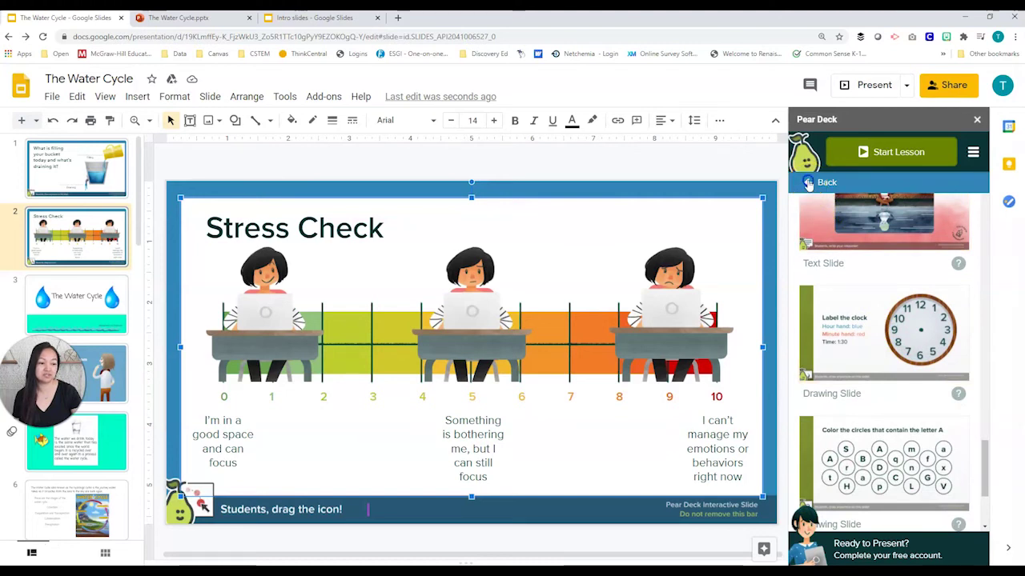
Look through the Math templates, then return to the main Pear Deck panel
{"action": "scroll", "coordinate": [921, 342], "scroll_direction": "down", "scroll_amount": 2}
{"action": "scroll", "coordinate": [924, 334], "scroll_direction": "up", "scroll_amount": 1}
{"action": "left_click", "coordinate": [929, 350]}
{"action": "scroll", "coordinate": [912, 360], "scroll_direction": "down", "scroll_amount": 5}
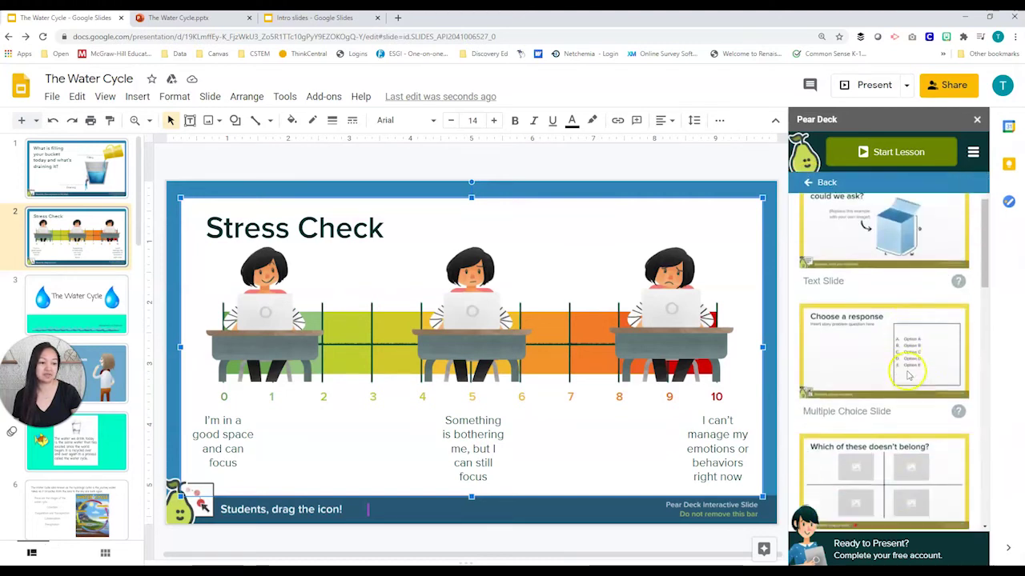
{"action": "scroll", "coordinate": [908, 376], "scroll_direction": "down", "scroll_amount": 3}
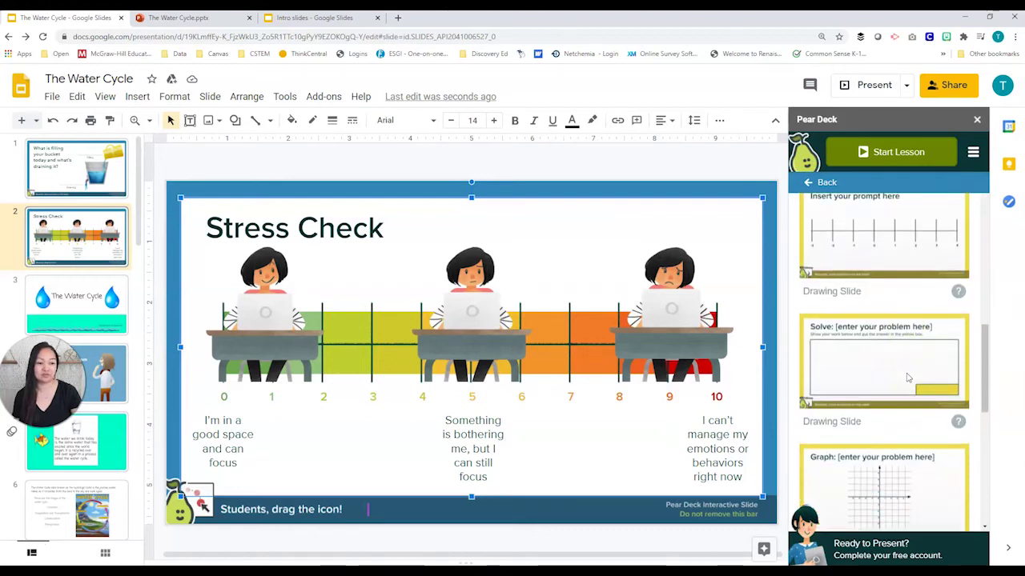
{"action": "left_click", "coordinate": [805, 183]}
{"action": "scroll", "coordinate": [915, 411], "scroll_direction": "up", "scroll_amount": 10}
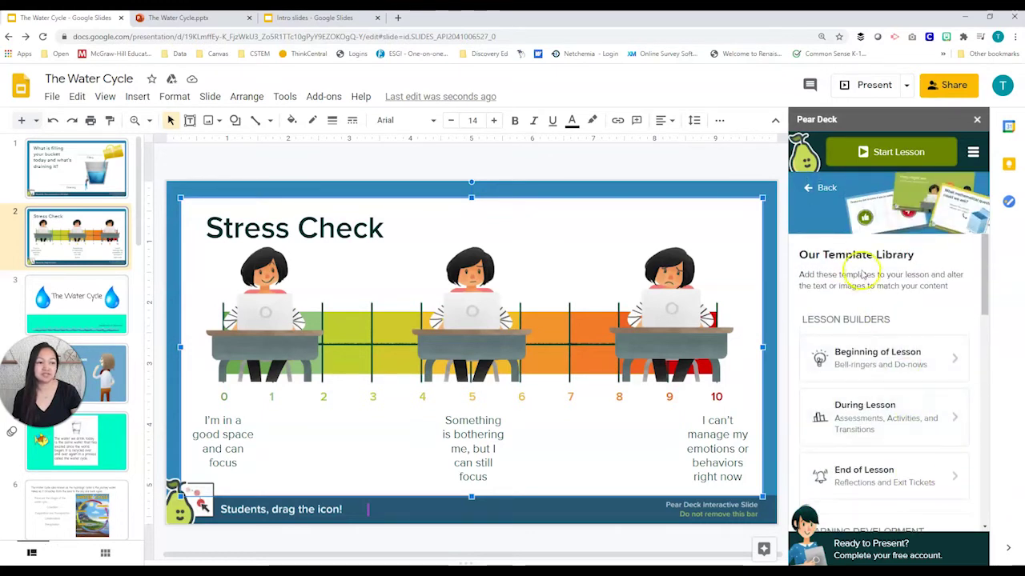
{"action": "left_click", "coordinate": [806, 190]}
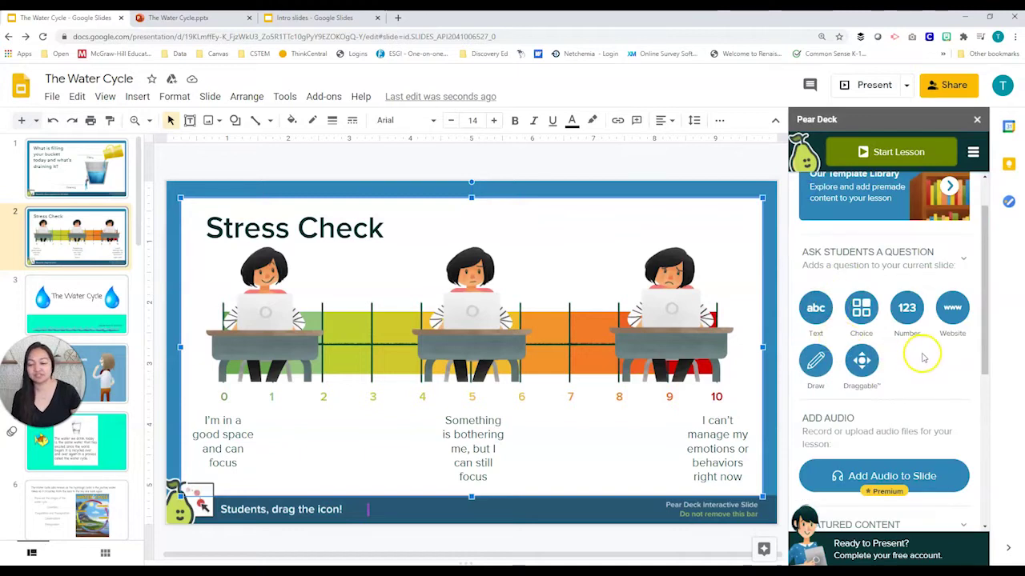
Add a blank first slide and turn it into a Pear Deck text-response question
{"action": "left_click", "coordinate": [22, 121]}
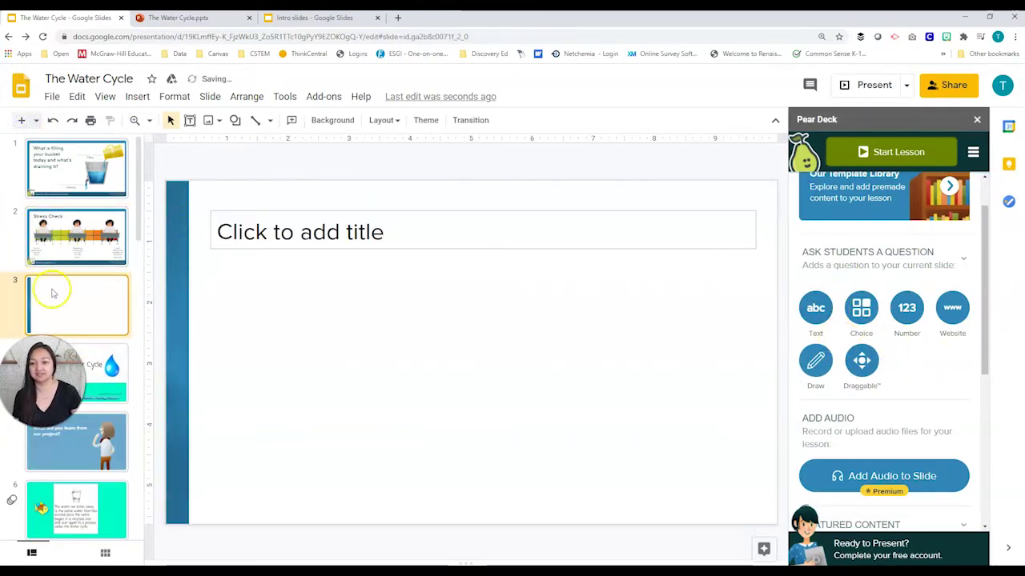
{"action": "left_click_drag", "start_coordinate": [77, 315], "coordinate": [72, 164]}
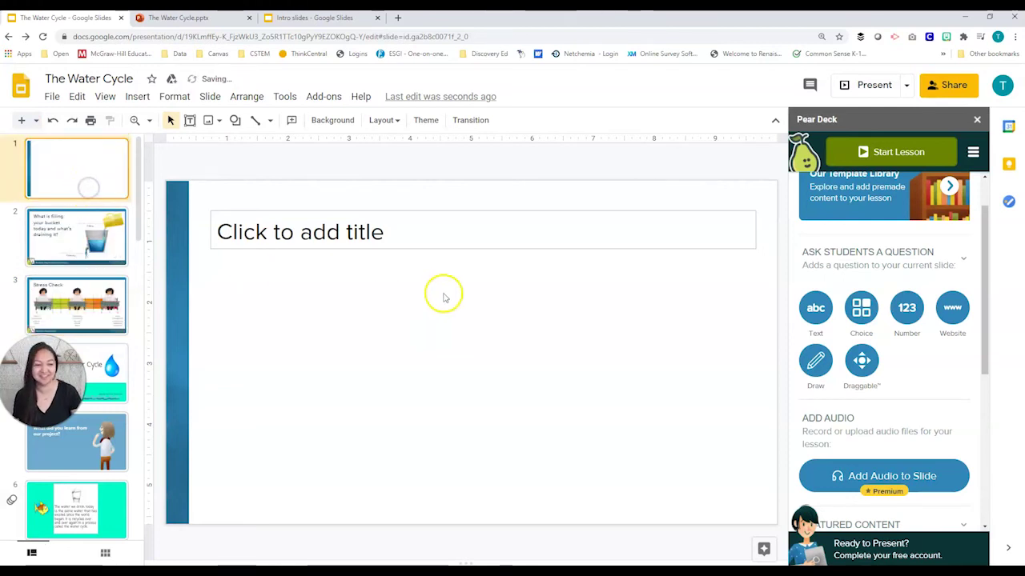
{"action": "left_click", "coordinate": [462, 311]}
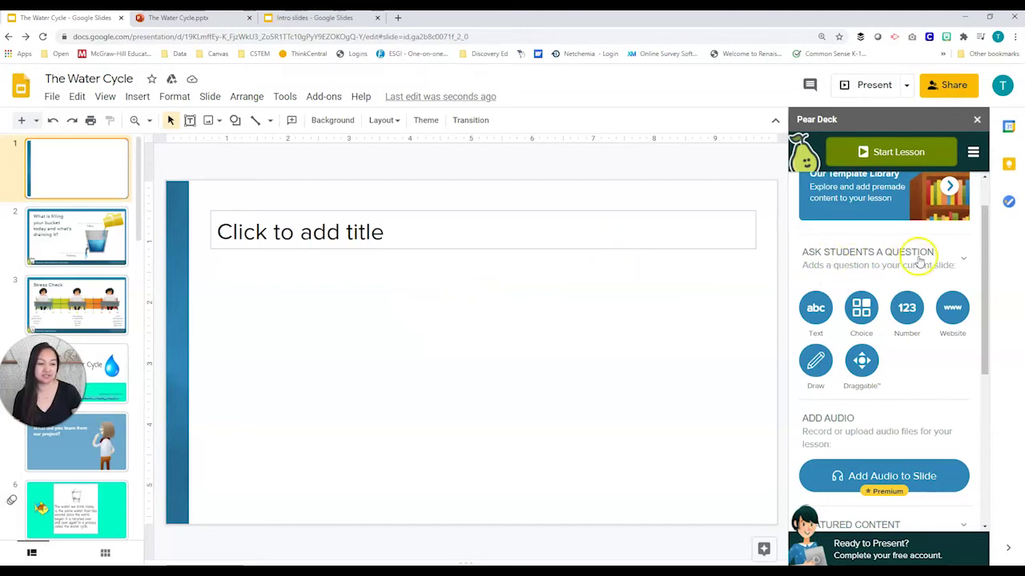
{"action": "left_click", "coordinate": [816, 311]}
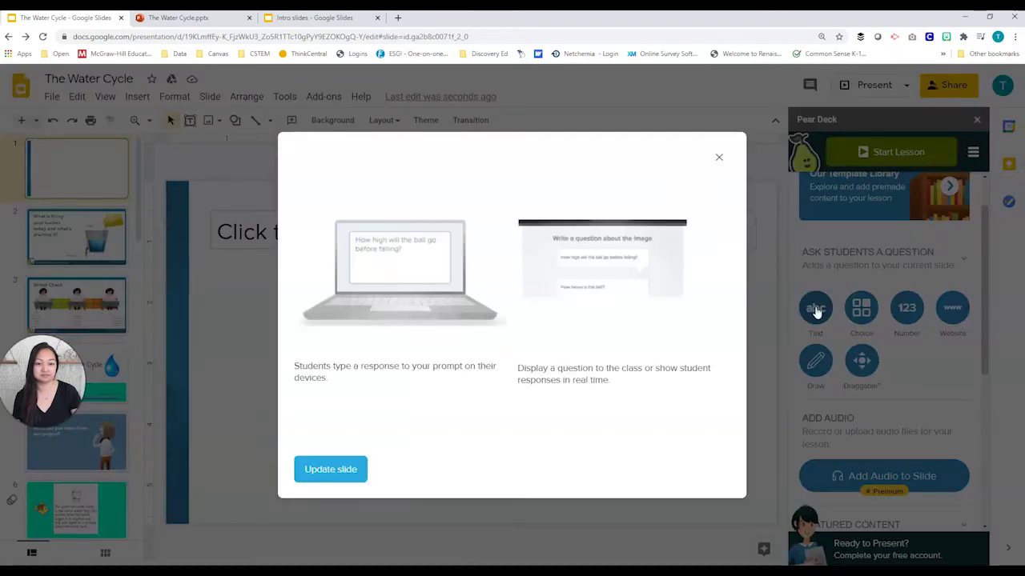
{"action": "left_click", "coordinate": [748, 236]}
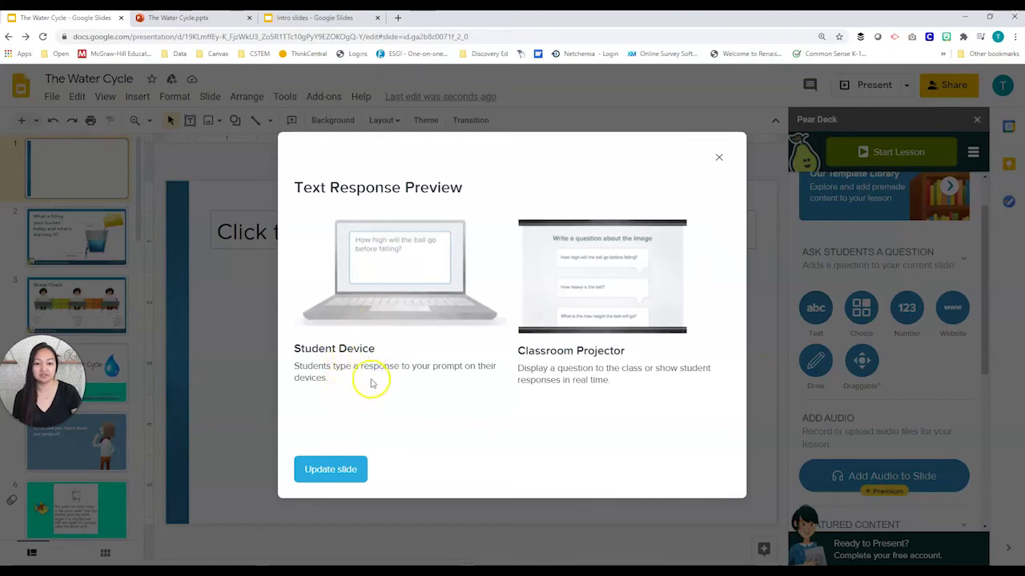
{"action": "left_click", "coordinate": [332, 473]}
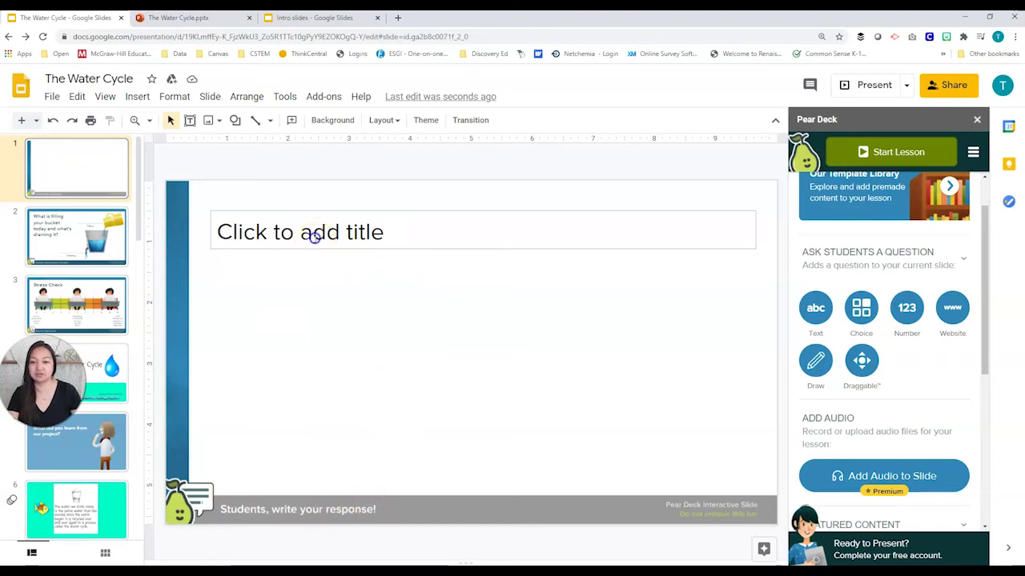
Title slide 1 'What did you learn today?' and add a blank slide after it
{"action": "left_click", "coordinate": [314, 237]}
{"action": "type", "text": "What did you learn t"}
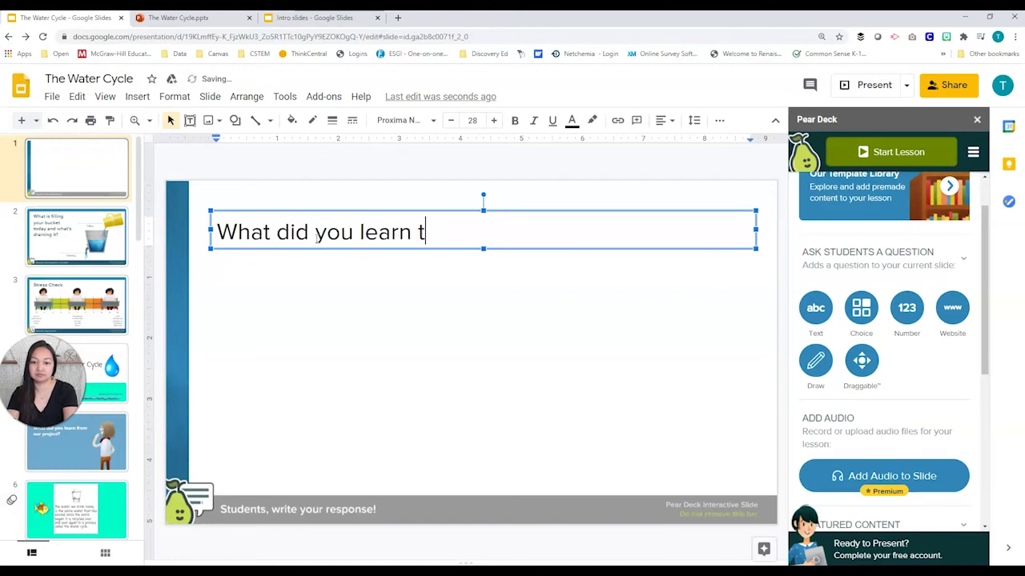
{"action": "type", "text": "oday?"}
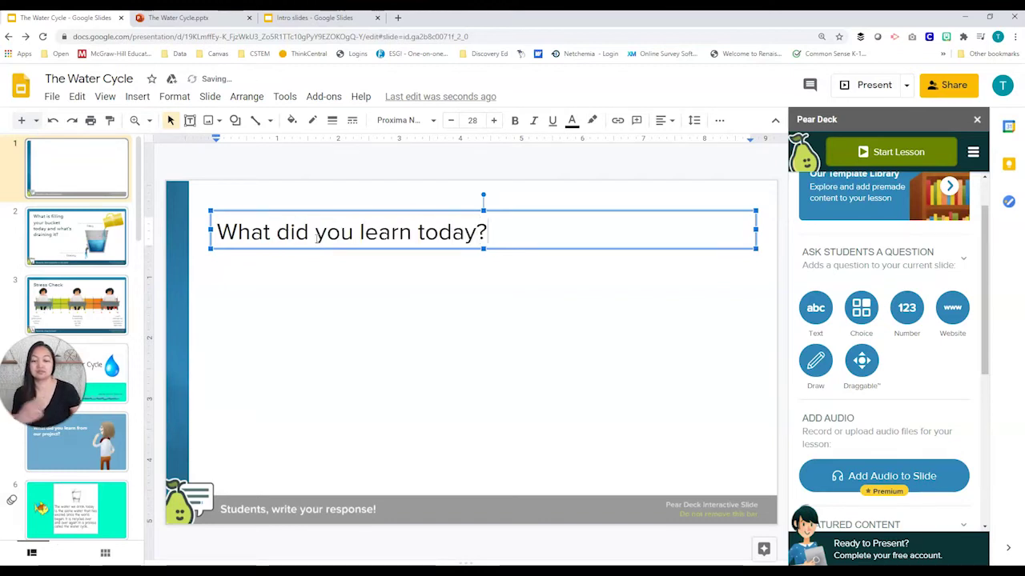
{"action": "left_click", "coordinate": [372, 294]}
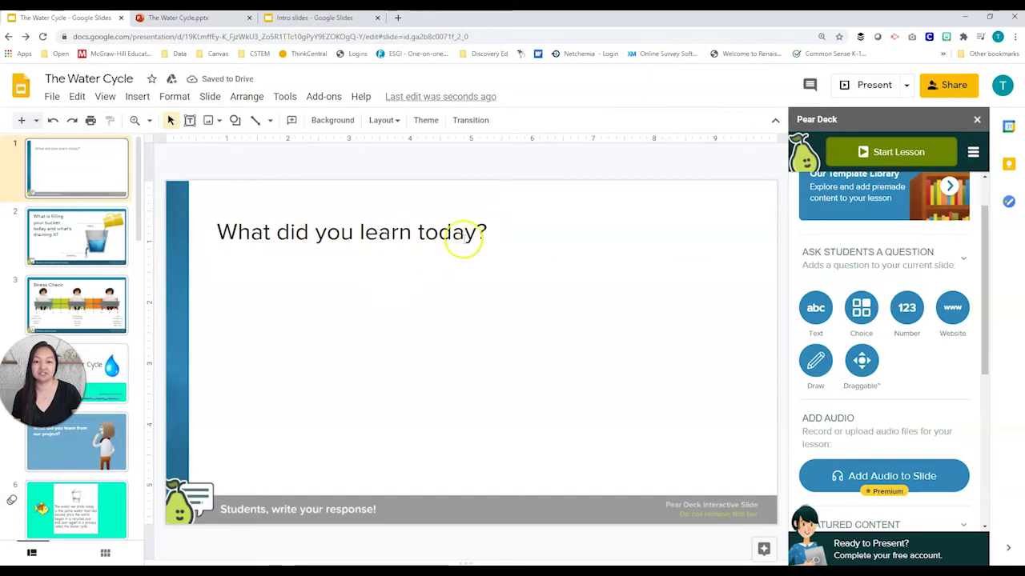
{"action": "left_click", "coordinate": [137, 96]}
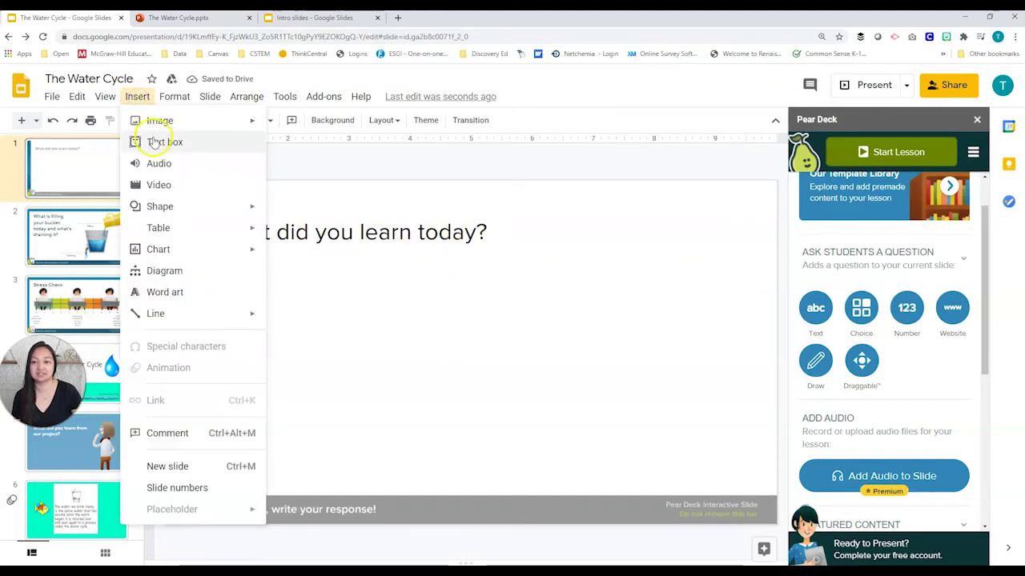
{"action": "left_click", "coordinate": [361, 272]}
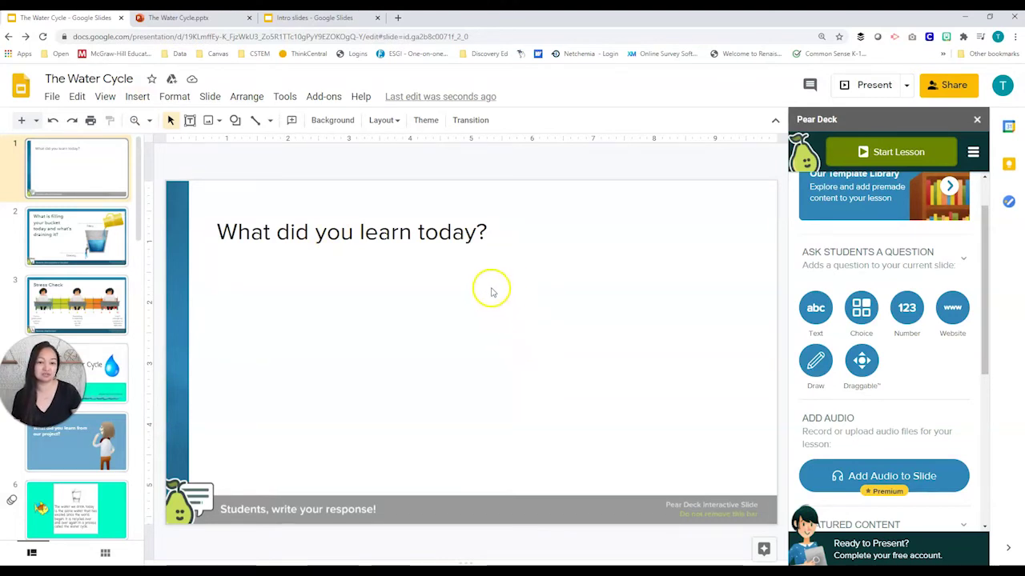
{"action": "left_click", "coordinate": [20, 121]}
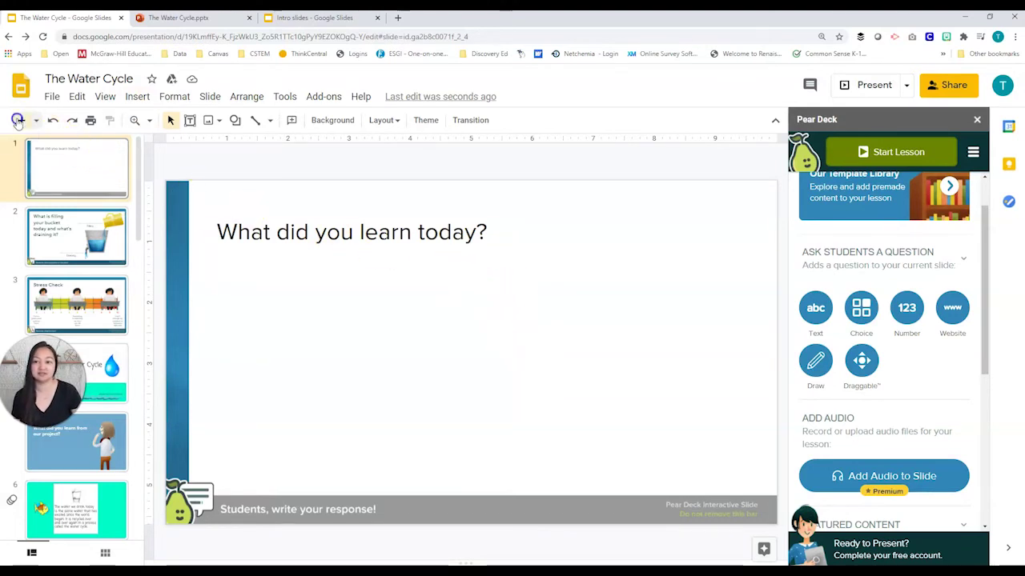